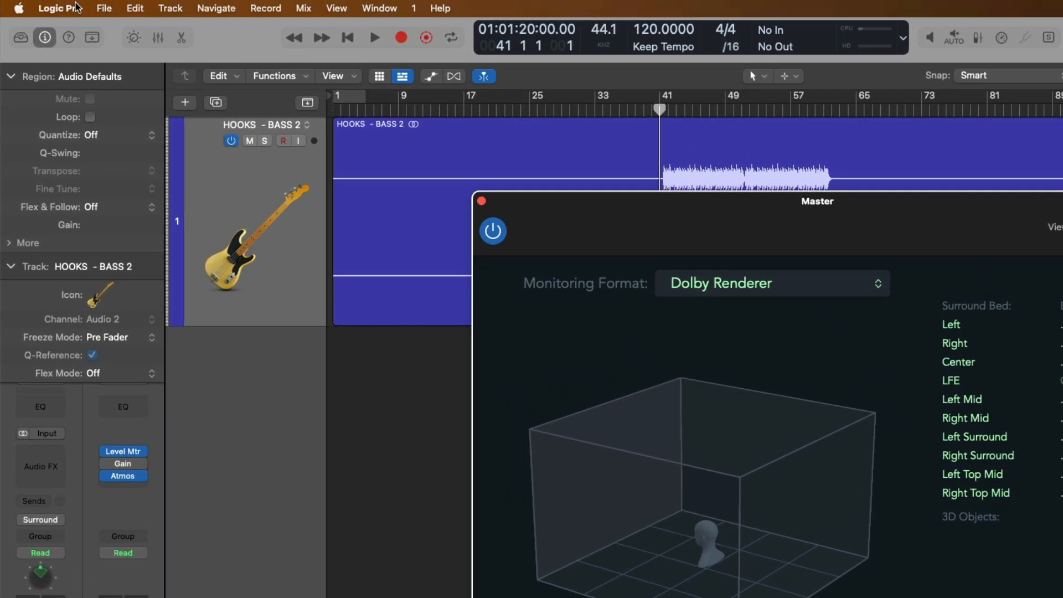
Set the surround output assignments in the audio settings to show as 7.1.4
left_click(82, 7)
mouse_move(93, 54)
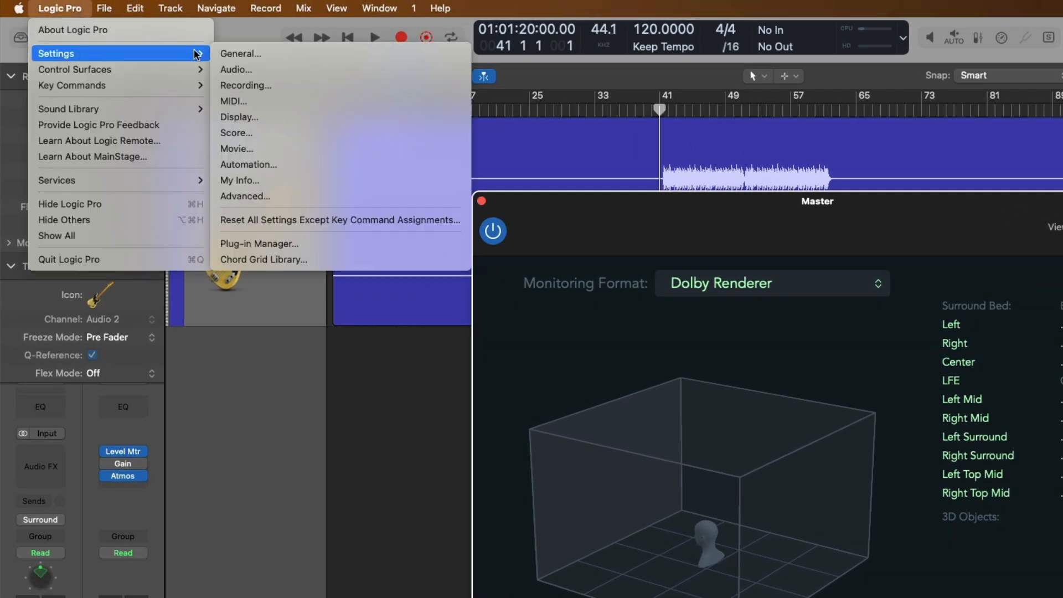
left_click(260, 70)
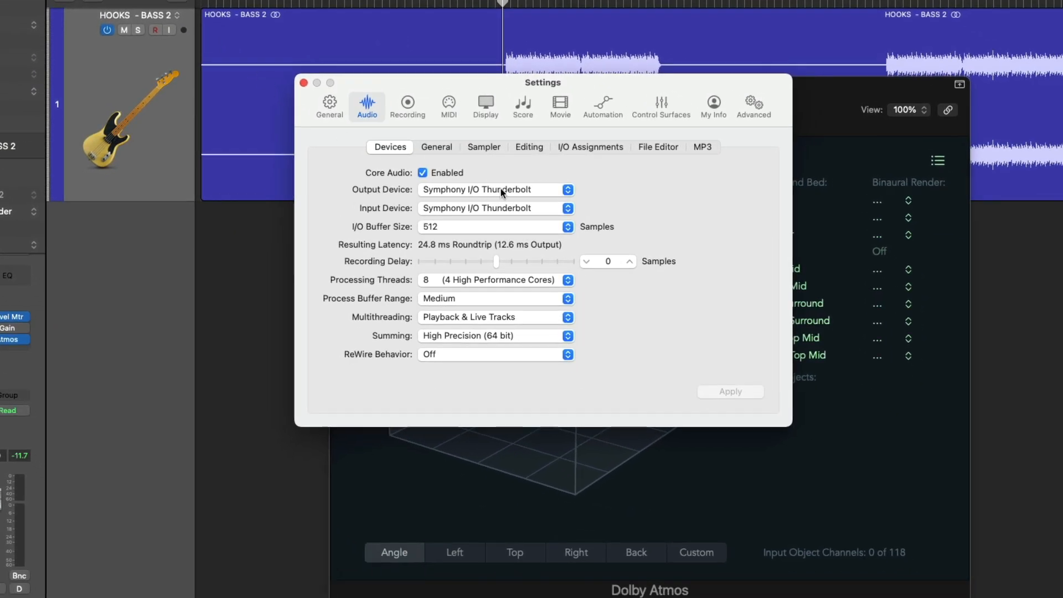
left_click(563, 148)
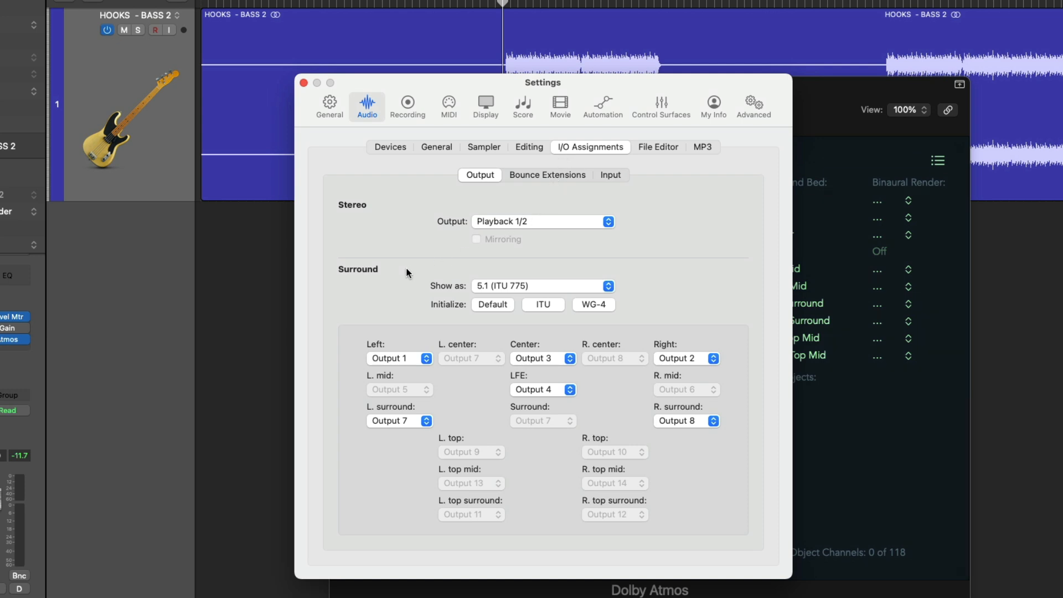
left_click(493, 289)
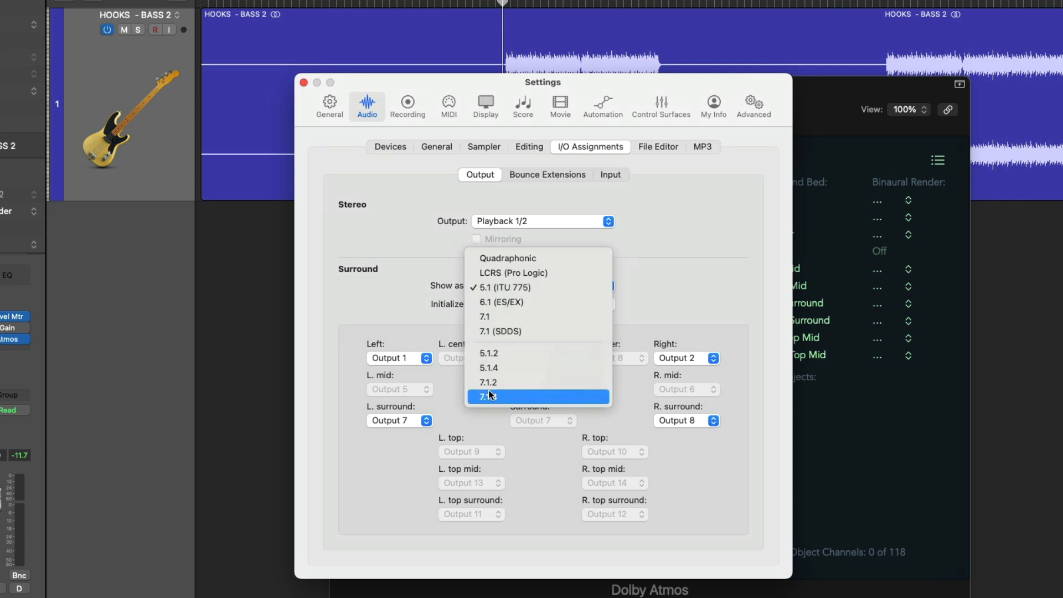
left_click(508, 393)
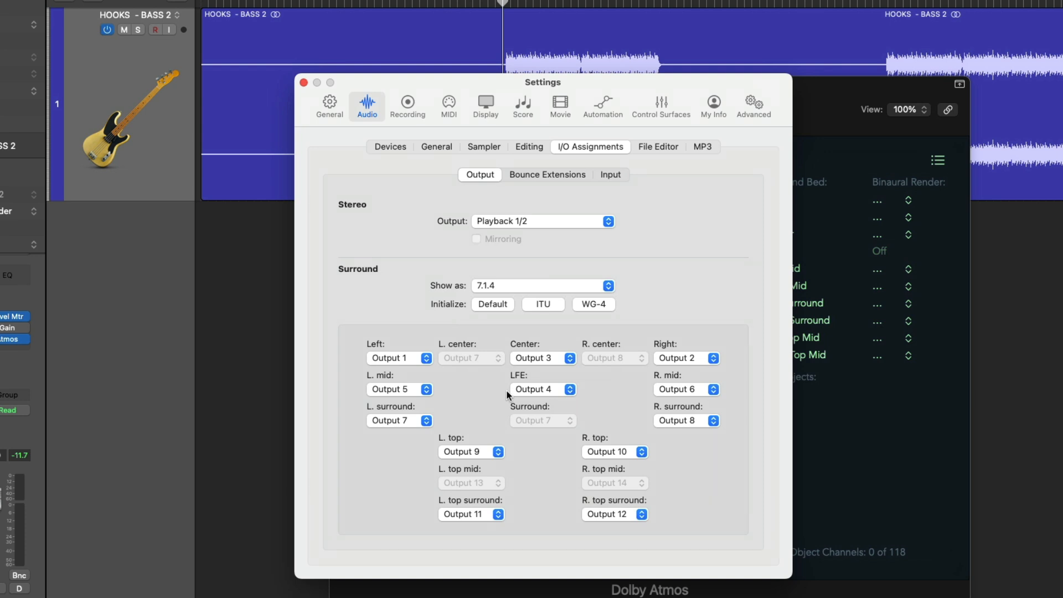
Check the output choices for the LFE channel and close the settings and Dolby Atmos windows
left_click(567, 390)
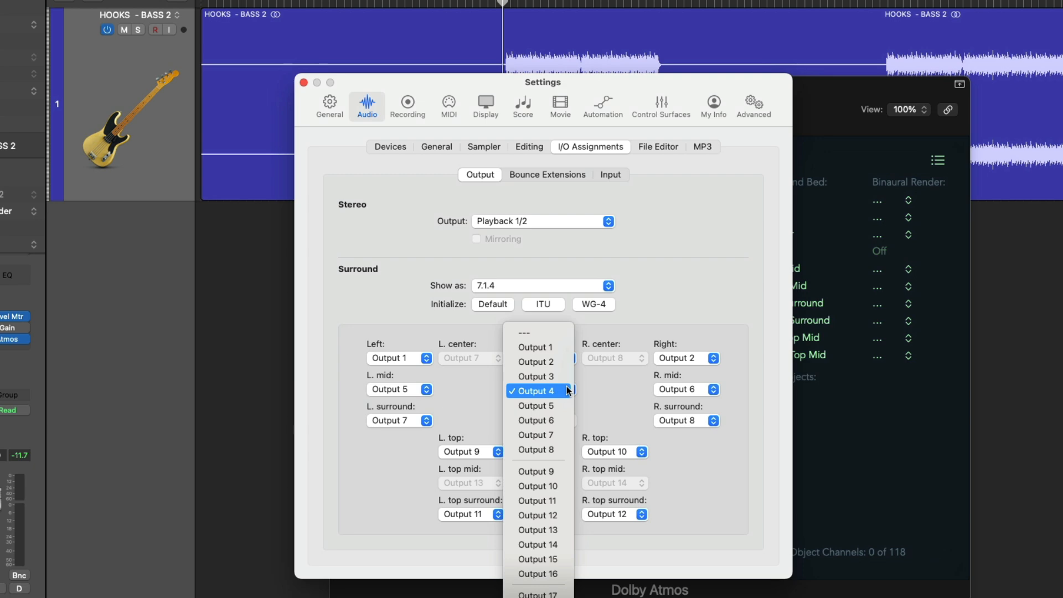
key("Escape")
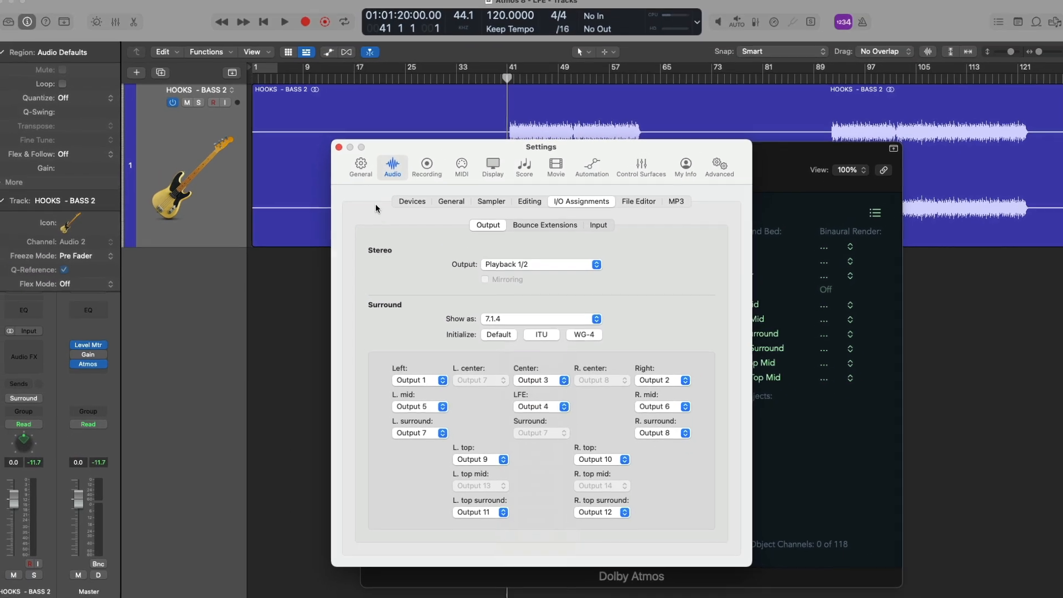
left_click(342, 153)
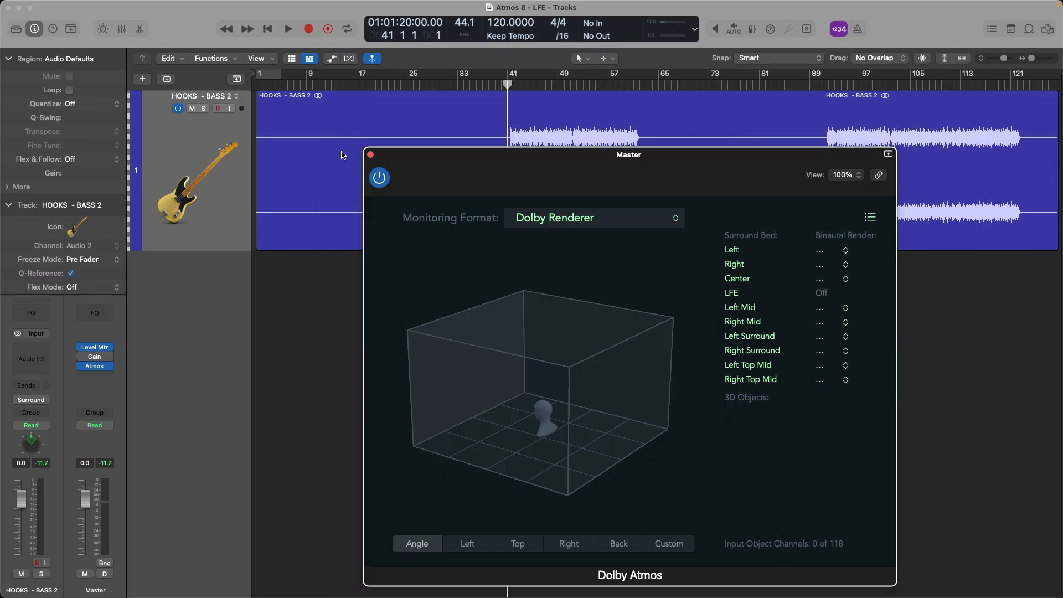
left_click(370, 155)
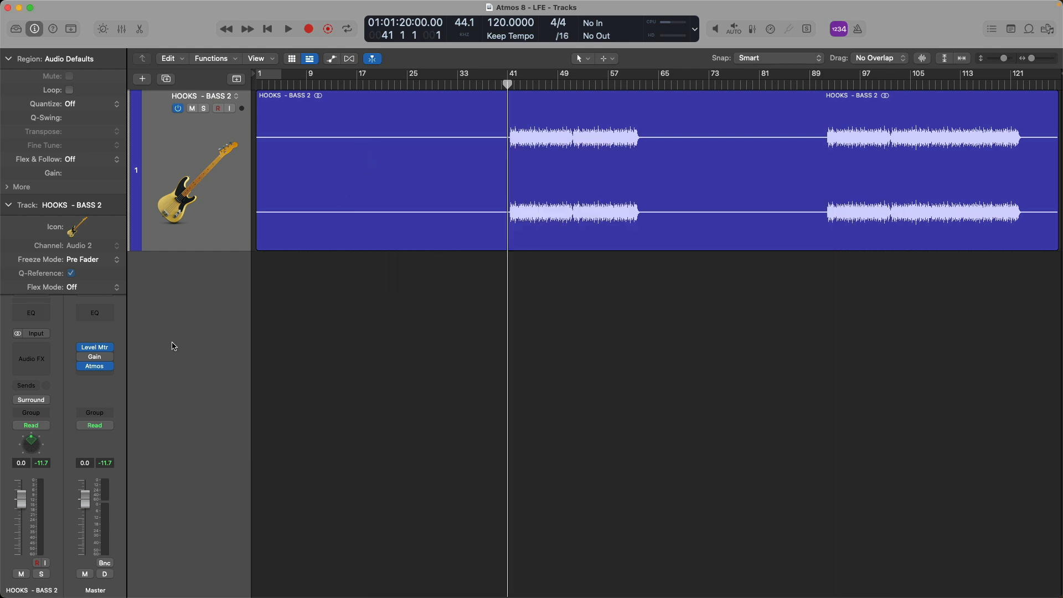
Open the Master's Level Meter in the empty area below the tracks and play the bass to check its channel levels
left_click(100, 349)
left_click_drag(451, 167, 722, 306)
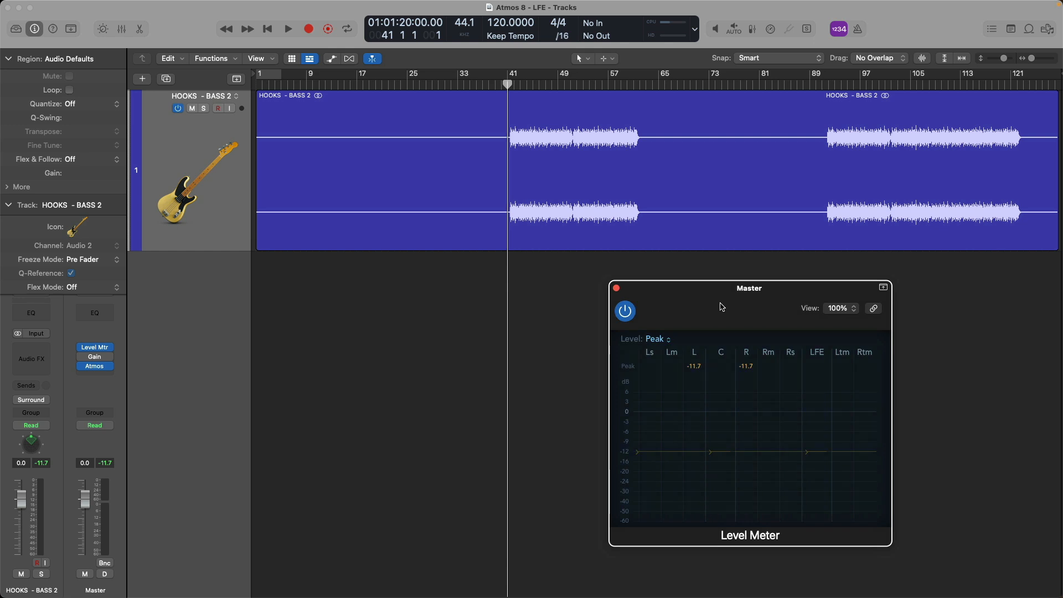
key("space")
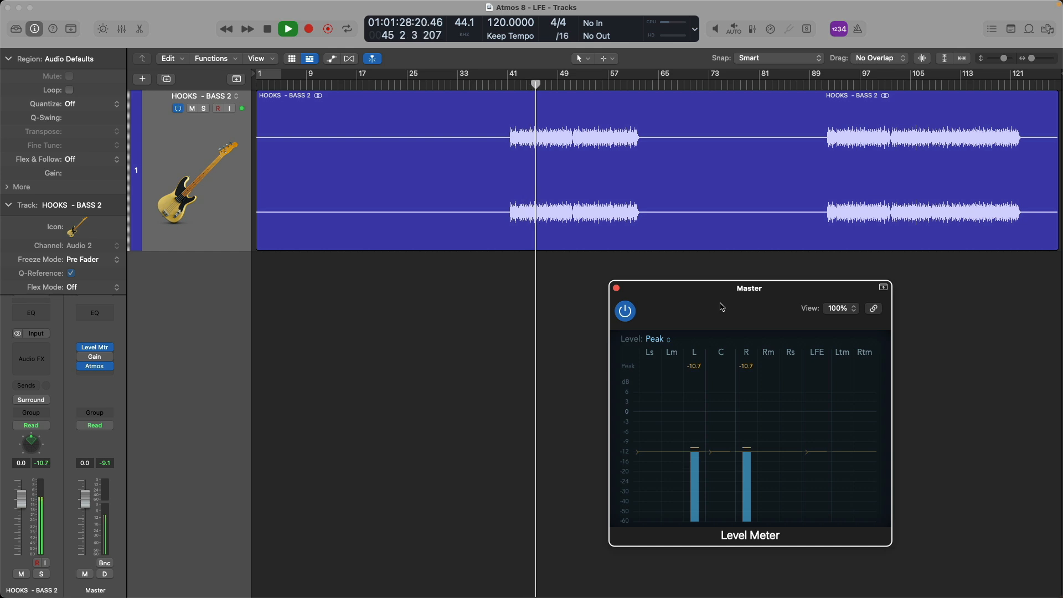
key("space")
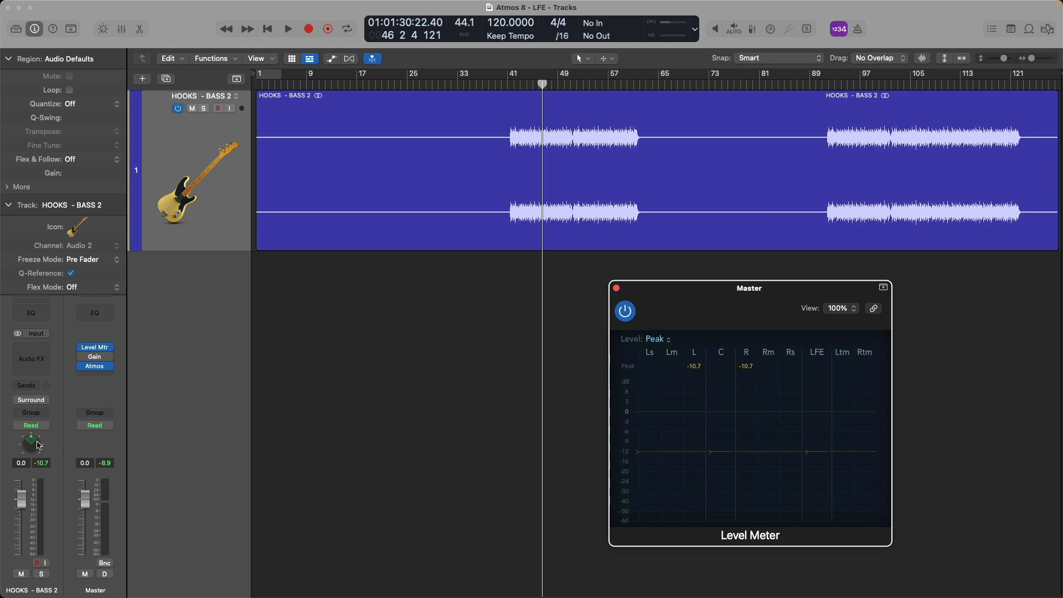
Open the Surround Panner of HOOKS - BASS 2, reset its angle to 0.0°, and place it beside the Level Meter
double_click(39, 446)
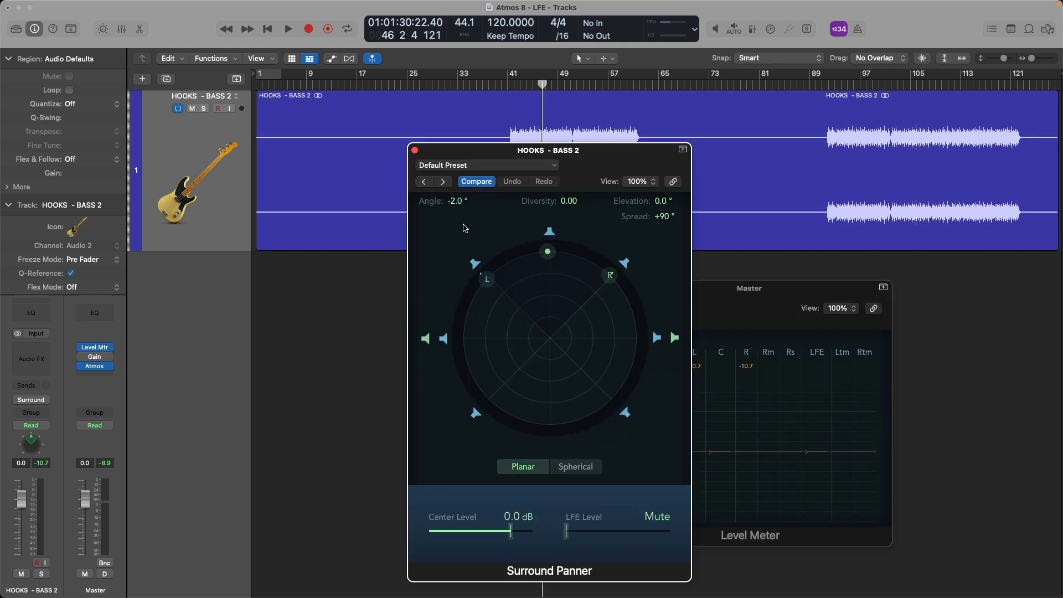
left_click(467, 206, "alt")
left_click_drag(598, 160, 470, 158)
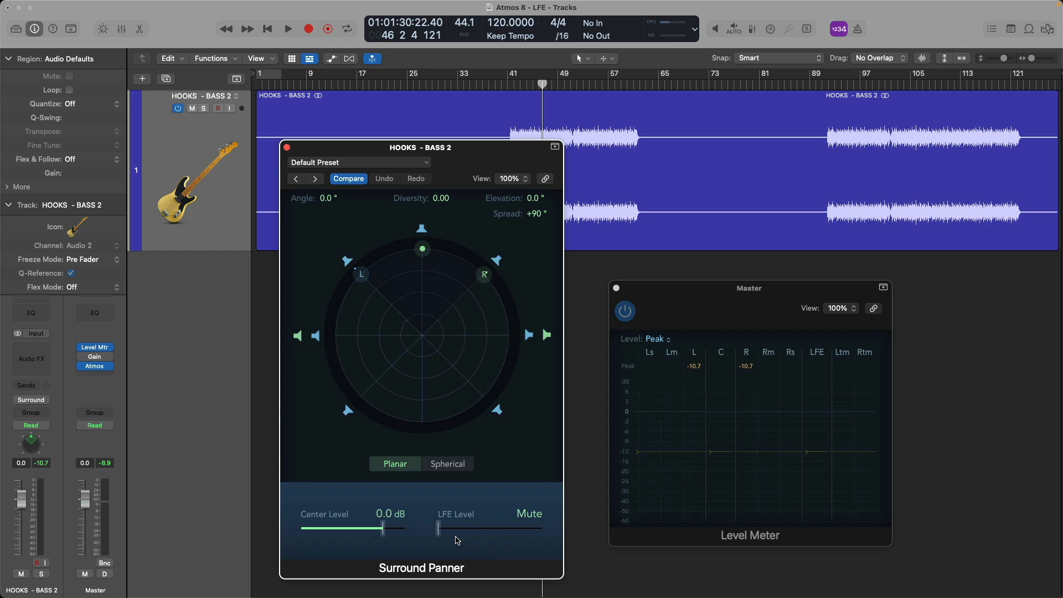
Set the bass panner's LFE Level to -12.0 dB while playing the track and watching the Level Meter
key("space")
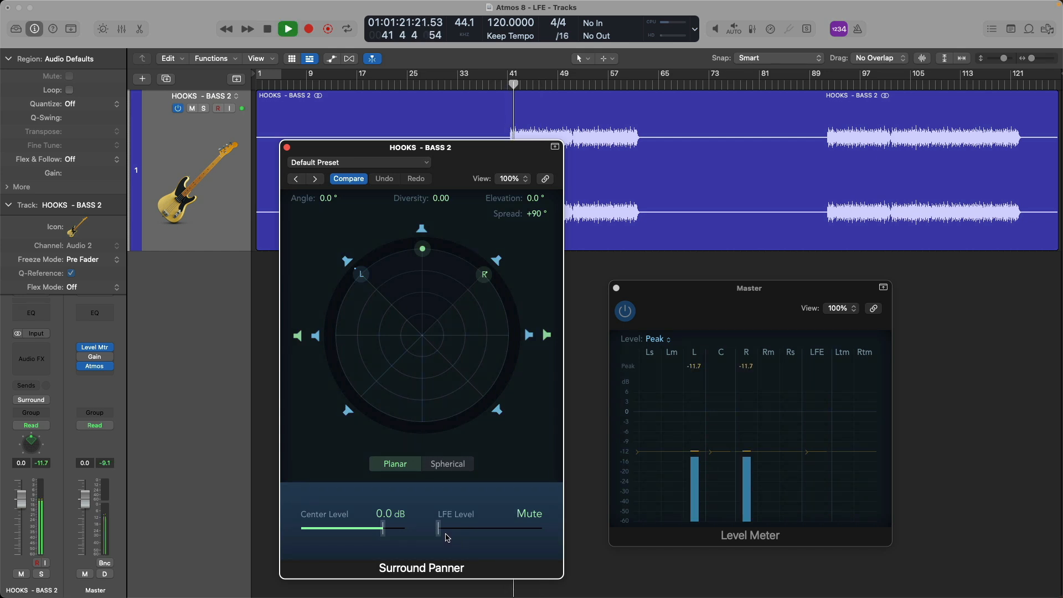
left_click_drag(449, 535, 483, 527)
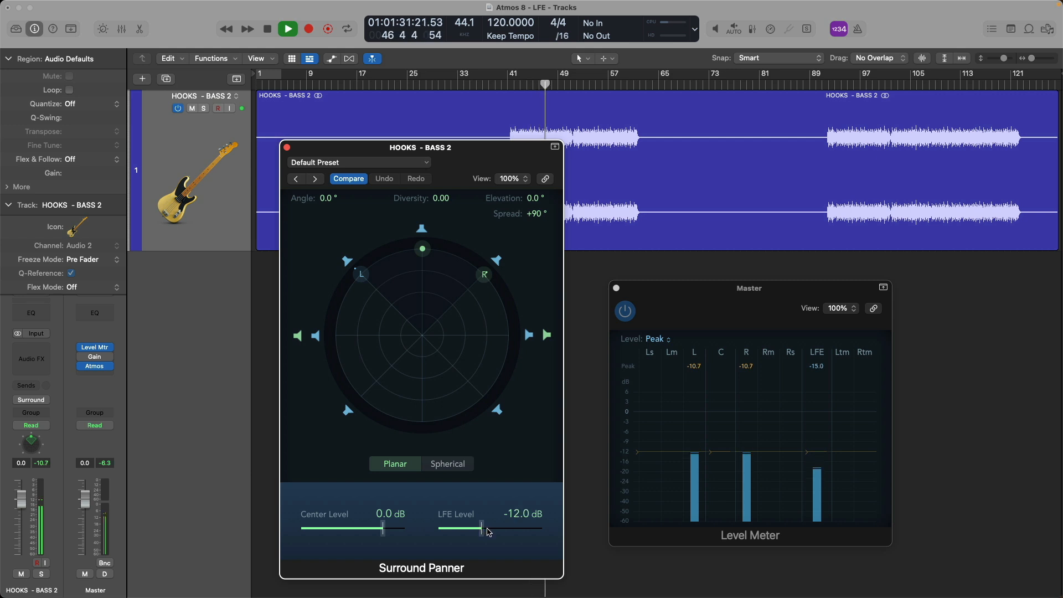
key("space")
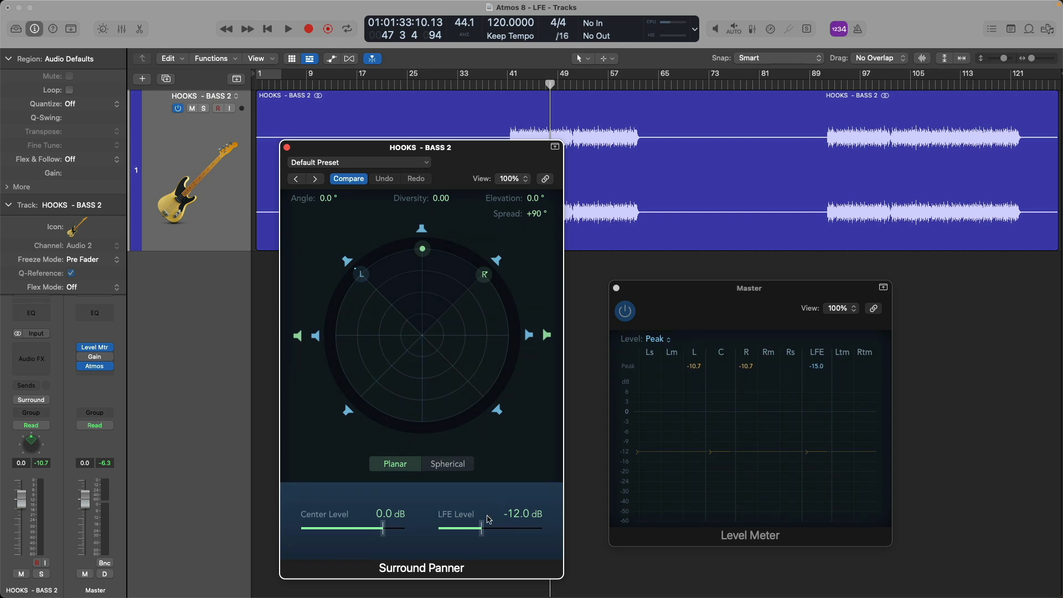
Compare playback with the bass panner's LFE Level muted, and return it to -12.0 dB
left_click_drag(482, 528, 439, 531)
key("space")
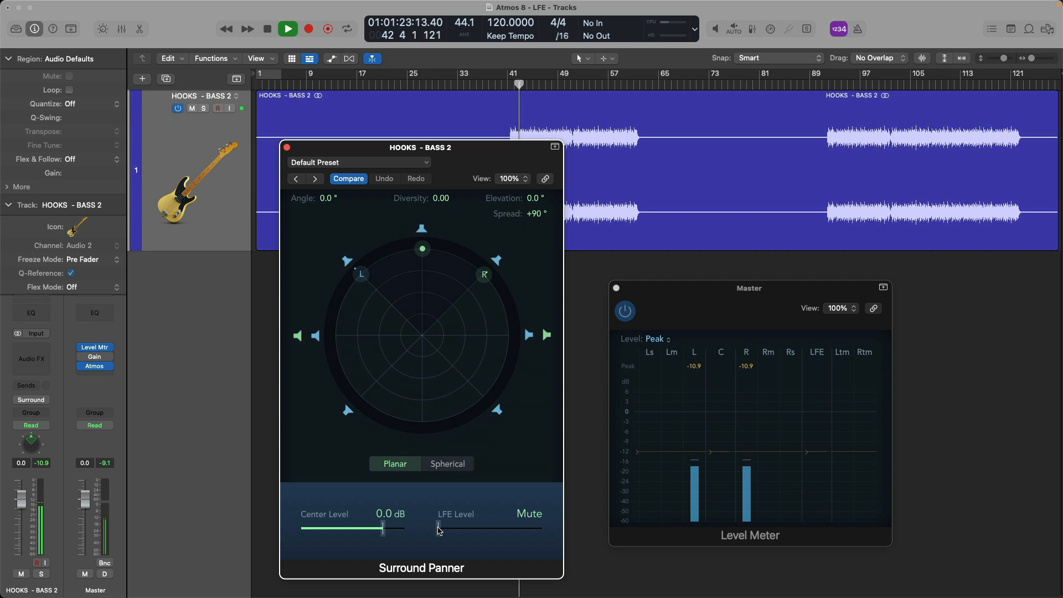
key("space")
left_click_drag(439, 530, 481, 526)
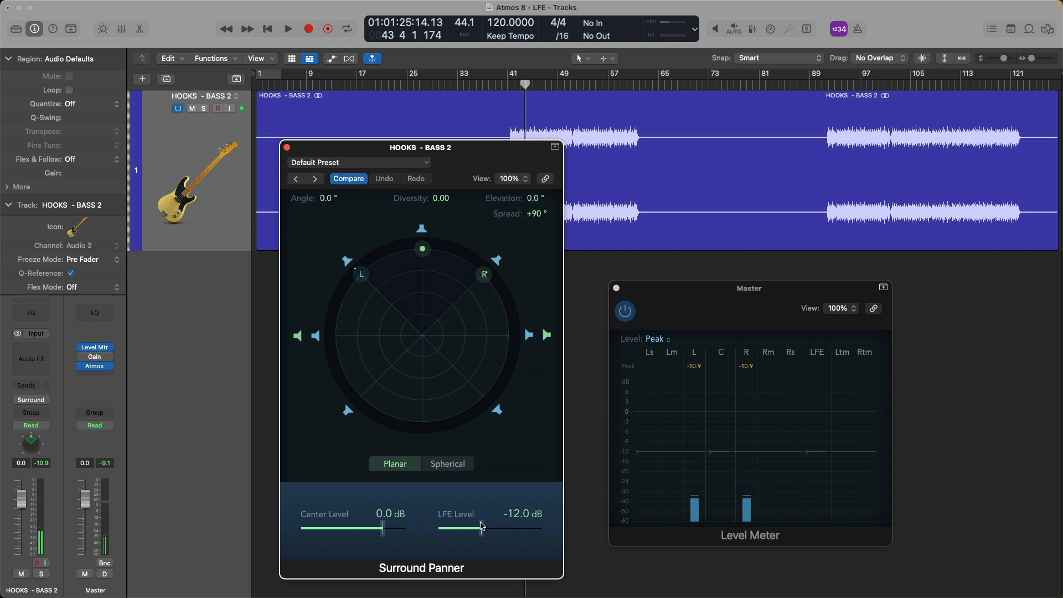
Audition only the LFE signal through the Master's Multichannel Gain, check it on the Level Meter, and bypass the plug-in
left_click(89, 357)
key("space")
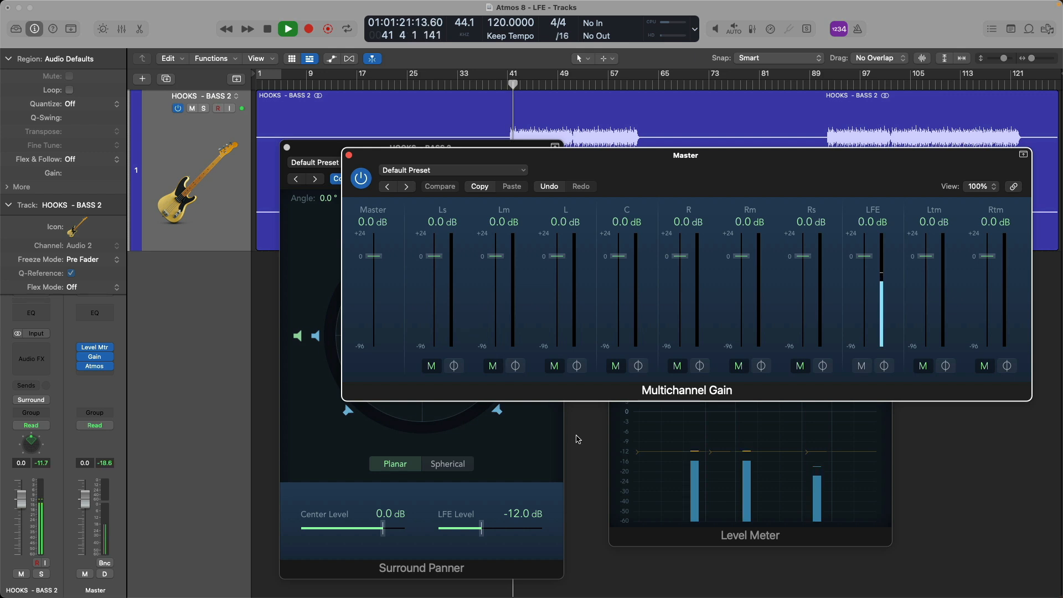
left_click(629, 538)
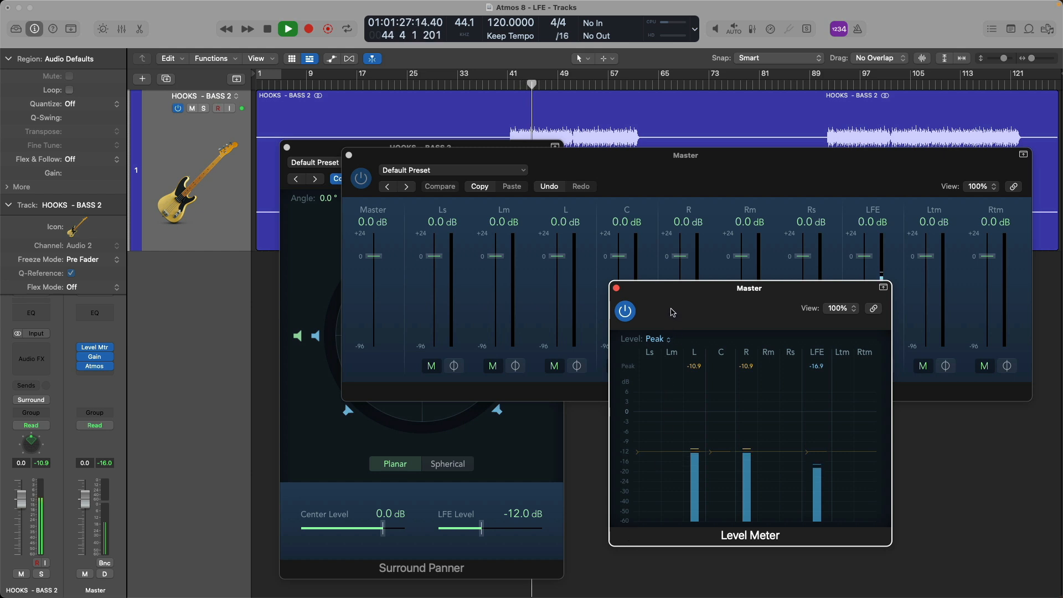
key("space")
left_click_drag(673, 314, 670, 346)
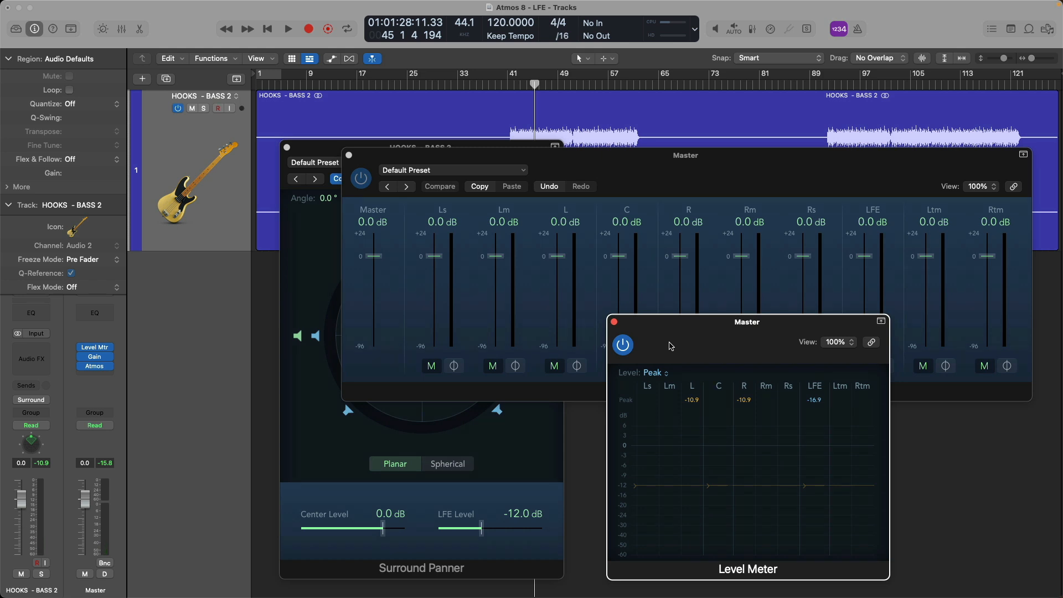
left_click(363, 193)
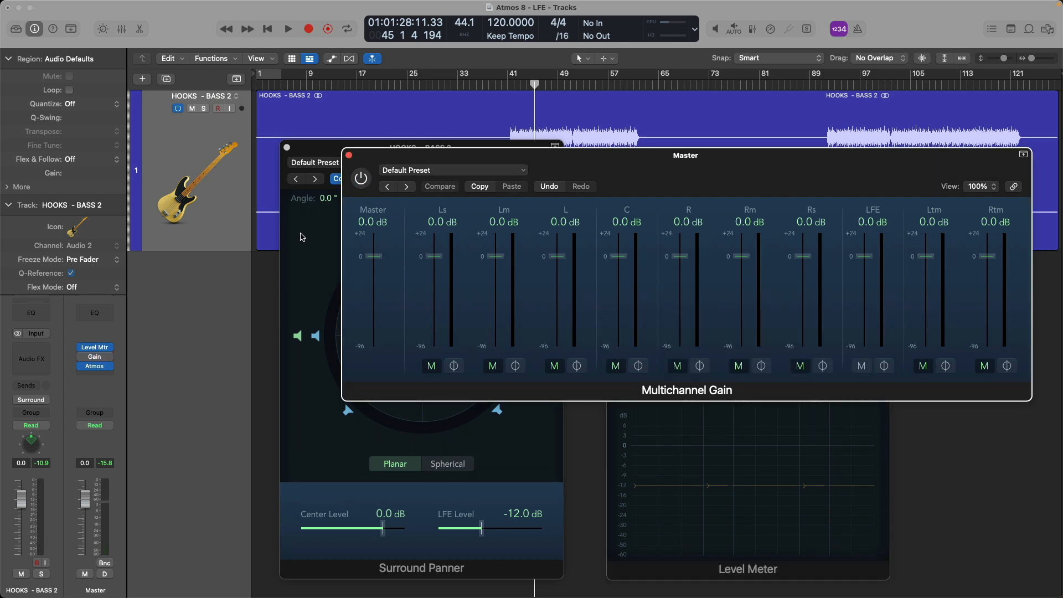
Turn off every speaker in the bass track's Surround Panner and play the bass through the LFE alone
left_click(304, 234)
left_click(497, 260)
left_click(529, 334)
left_click(497, 410)
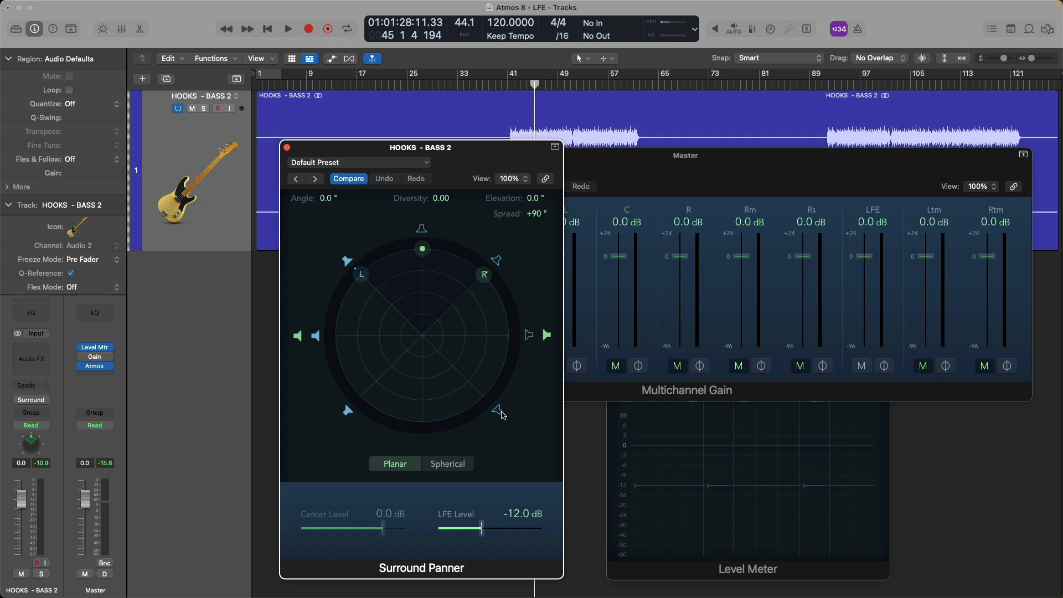
left_click(348, 410)
left_click(316, 336)
left_click(298, 336)
left_click(347, 260)
left_click(547, 335)
key("space")
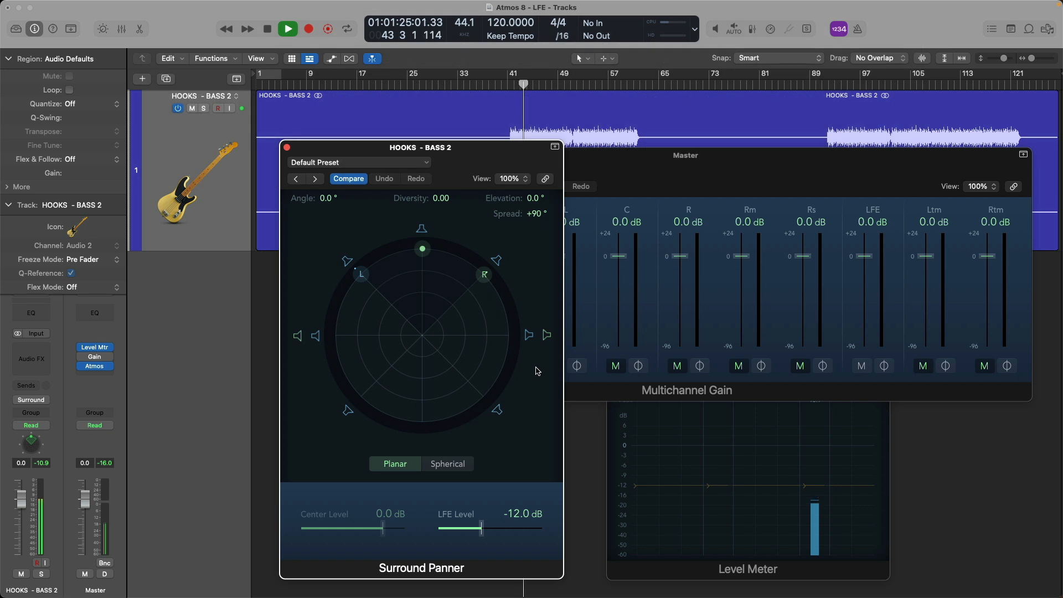
key("space")
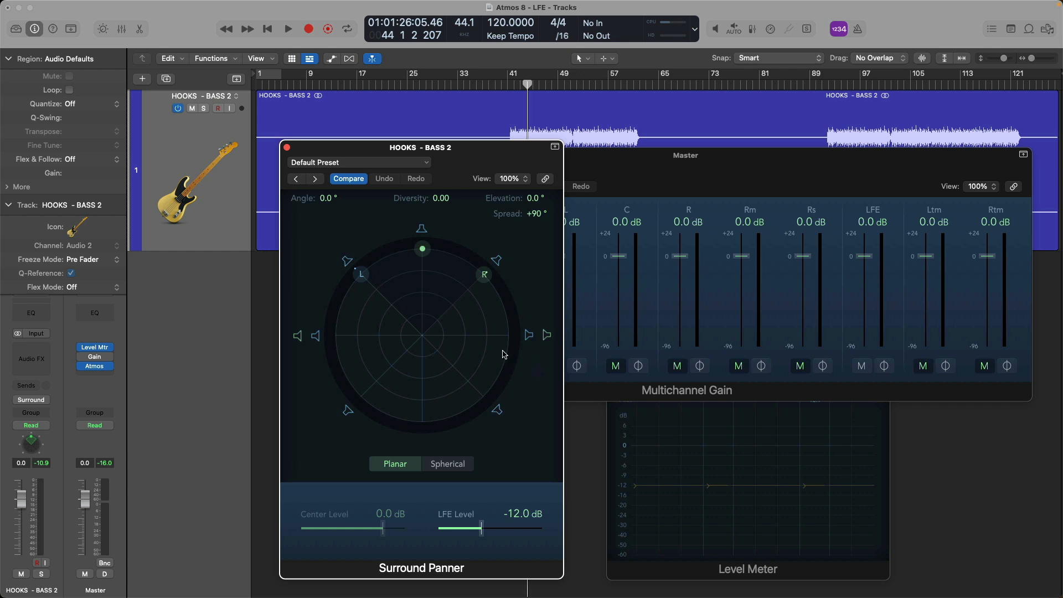
Restore the bass panner's speakers with Compare and raise its LFE Level from mute
left_click(361, 185)
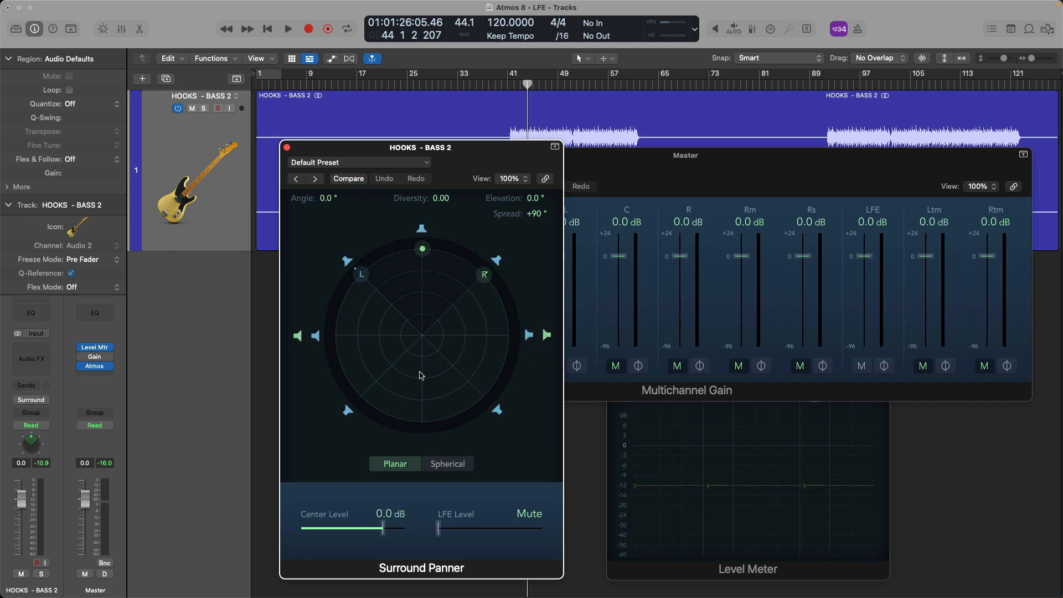
left_click_drag(440, 536, 482, 530)
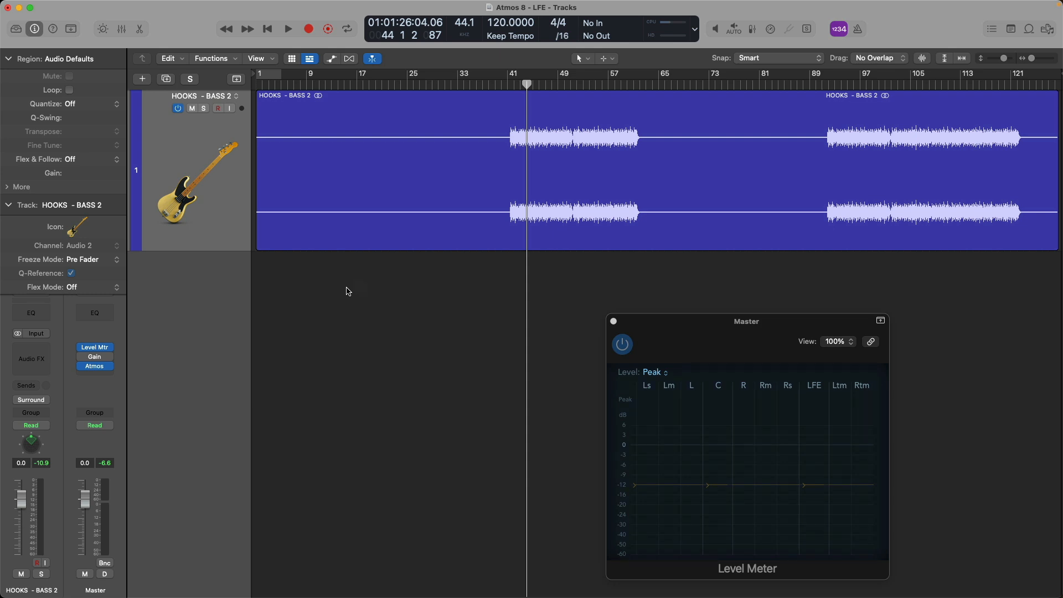
Add a send from HOOKS - BASS 2 to Bus 1 and briefly view the new Aux 1 channel in the mixer
left_click(35, 389)
mouse_move(46, 404)
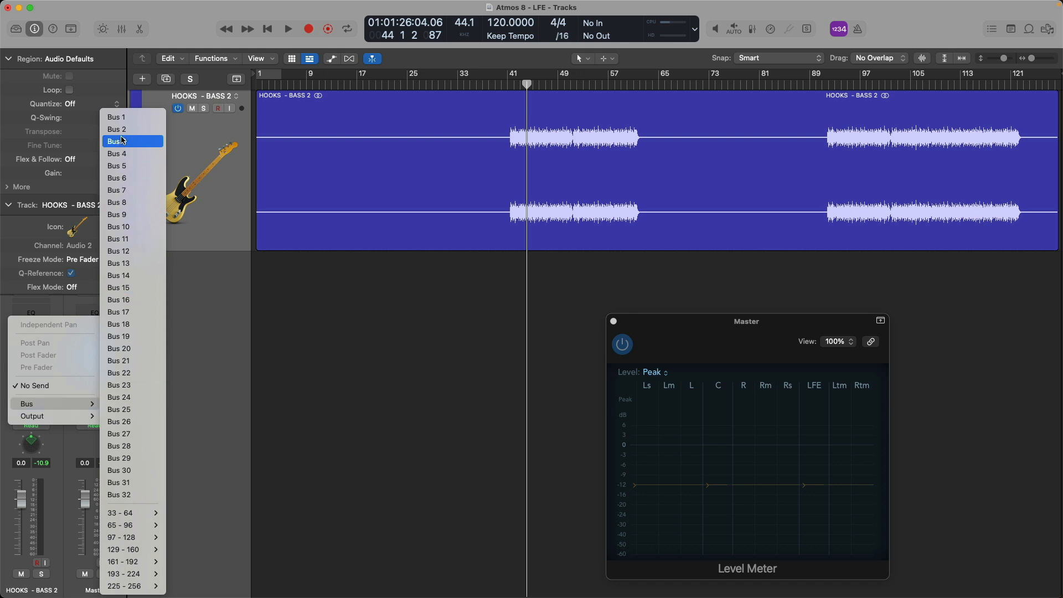
left_click(125, 119)
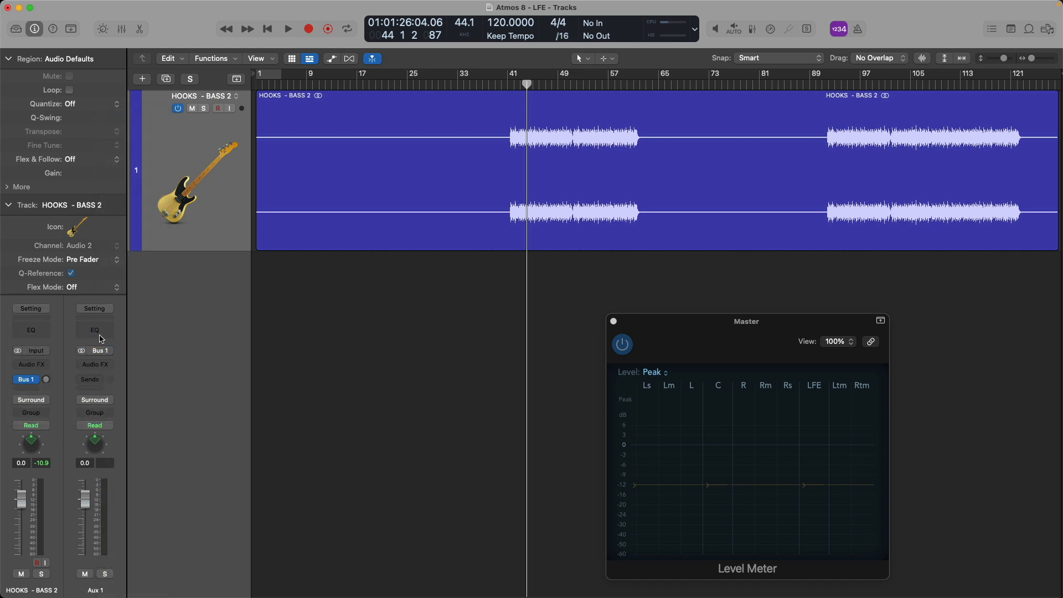
key("x")
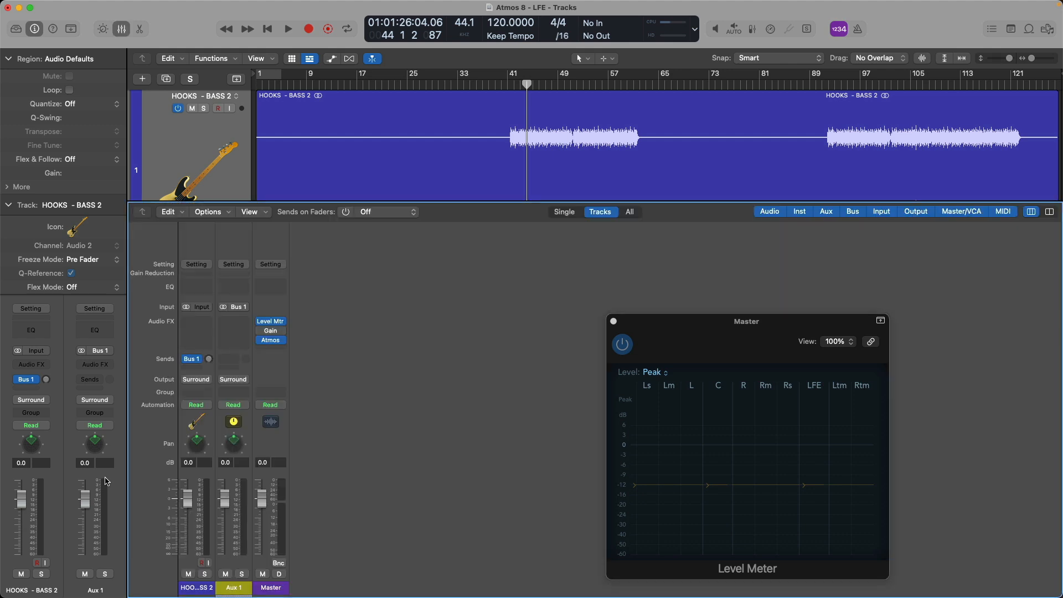
key("x")
Solo Aux 1, turn up the bass track's Bus 1 send, and play the bass to check the aux signal
left_click(104, 574)
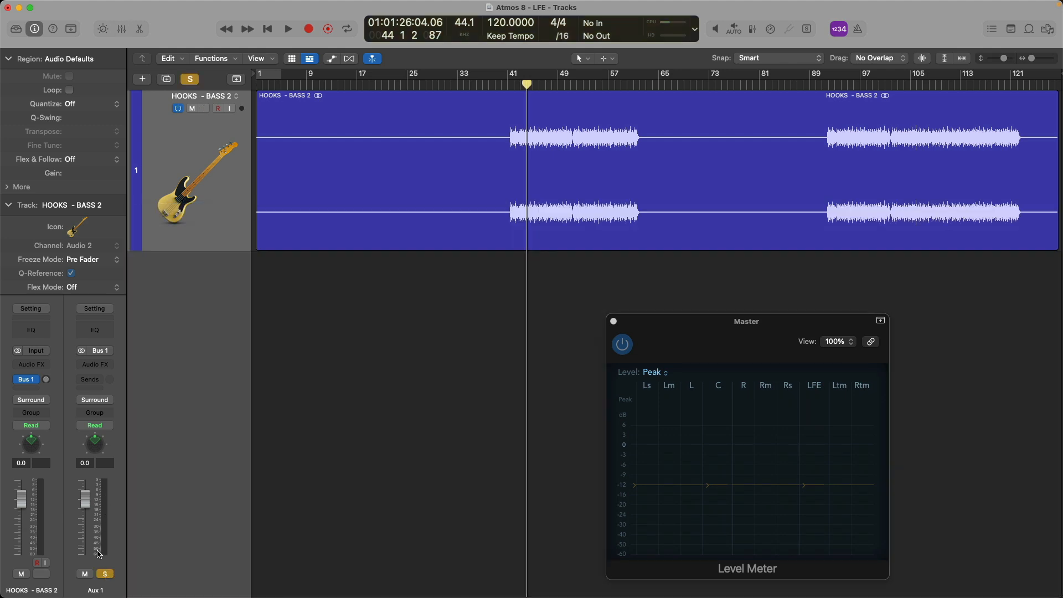
mouse_move(48, 380)
key("space")
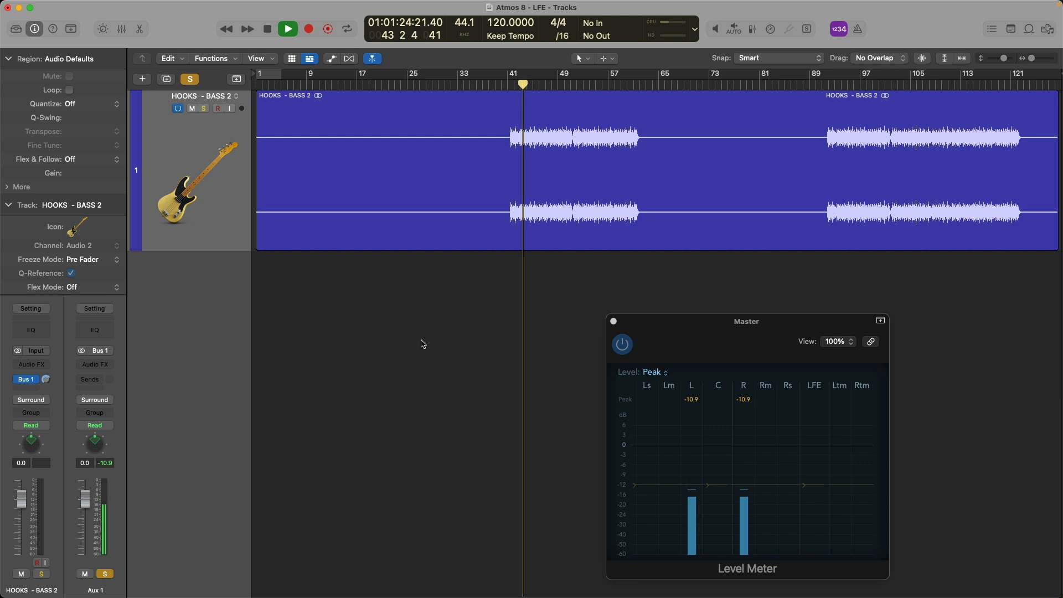
key("space")
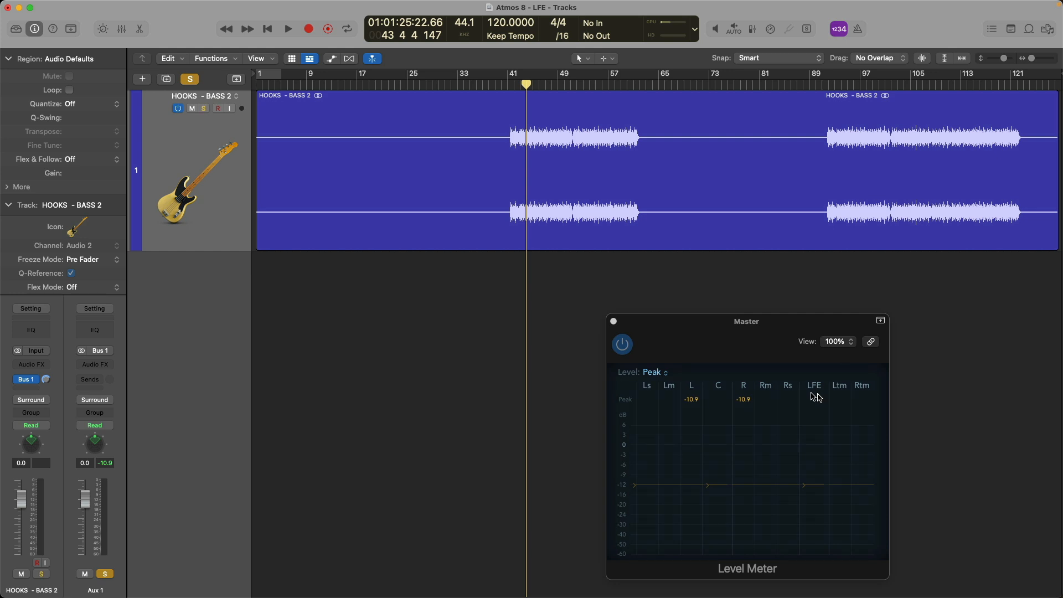
Center the Aux 1 Surround Panner at an angle of 0.0° and raise its LFE Level to -12.0 dB during bass playback
double_click(101, 441)
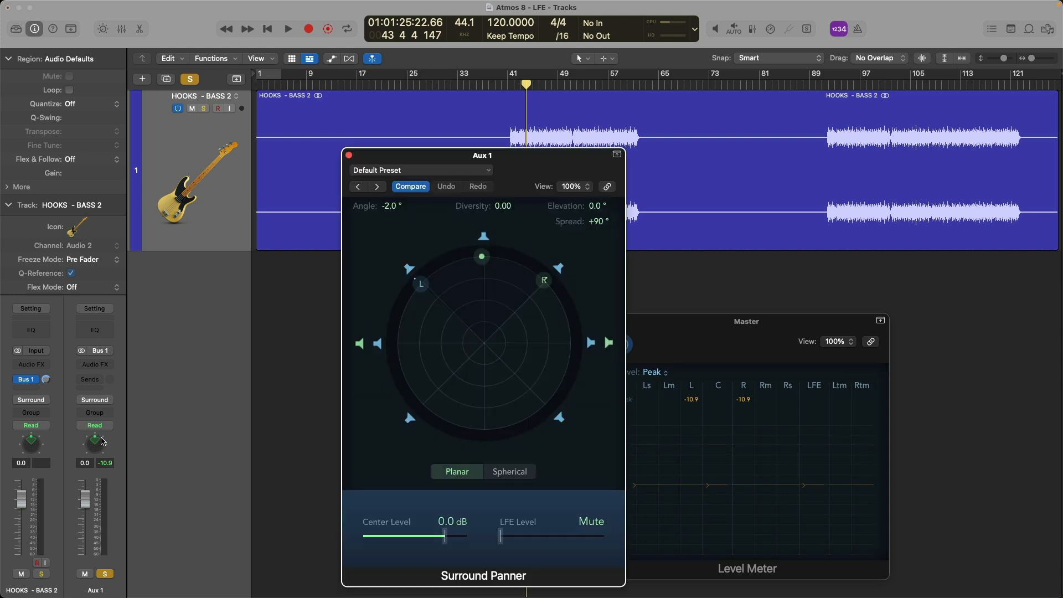
left_click(387, 210, "alt")
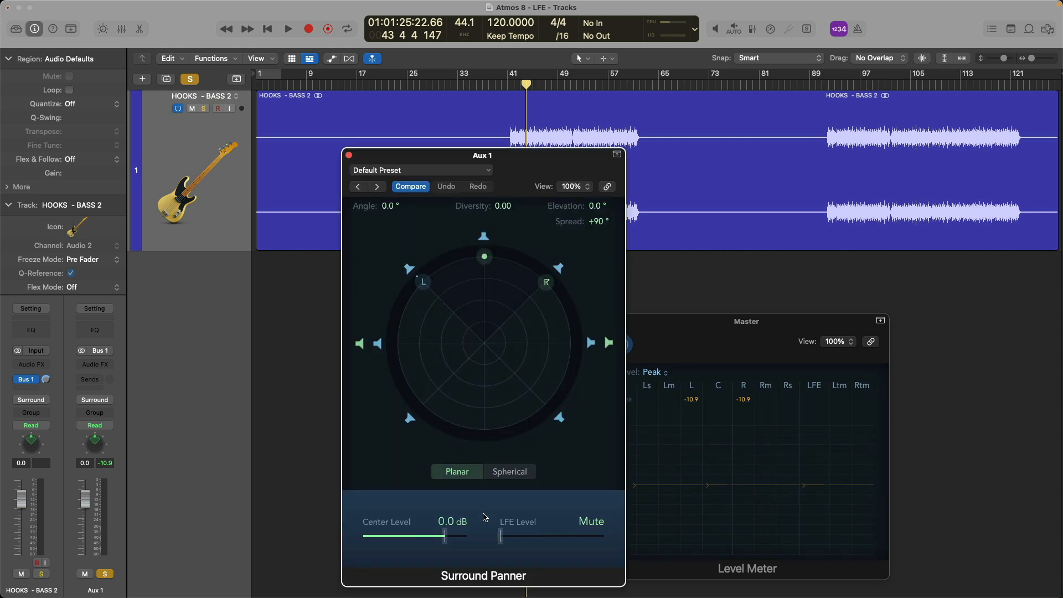
left_click_drag(723, 338, 834, 301)
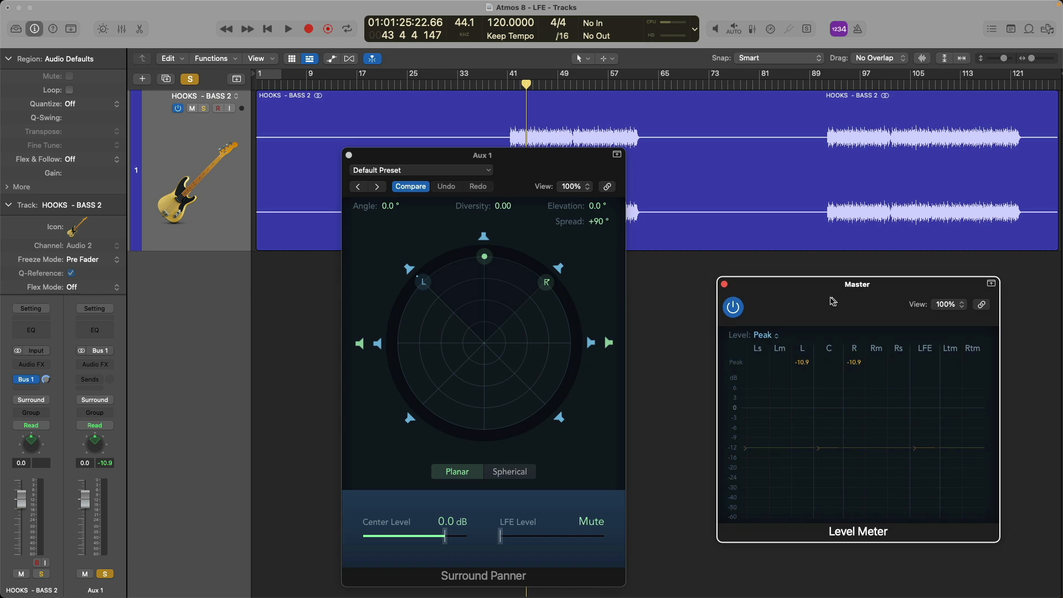
key("space")
left_click_drag(501, 536, 543, 541)
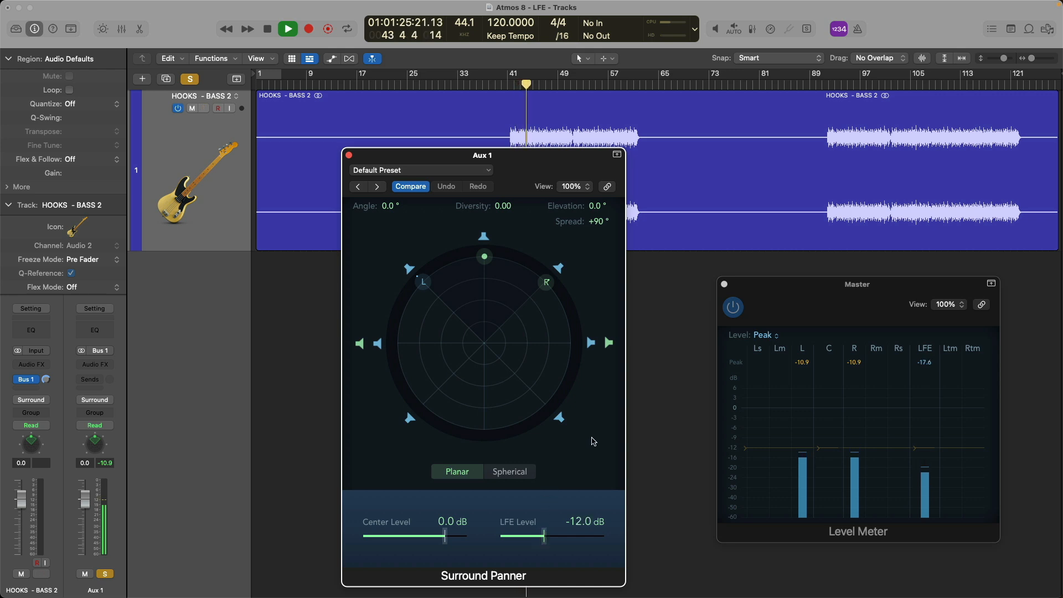
key("space")
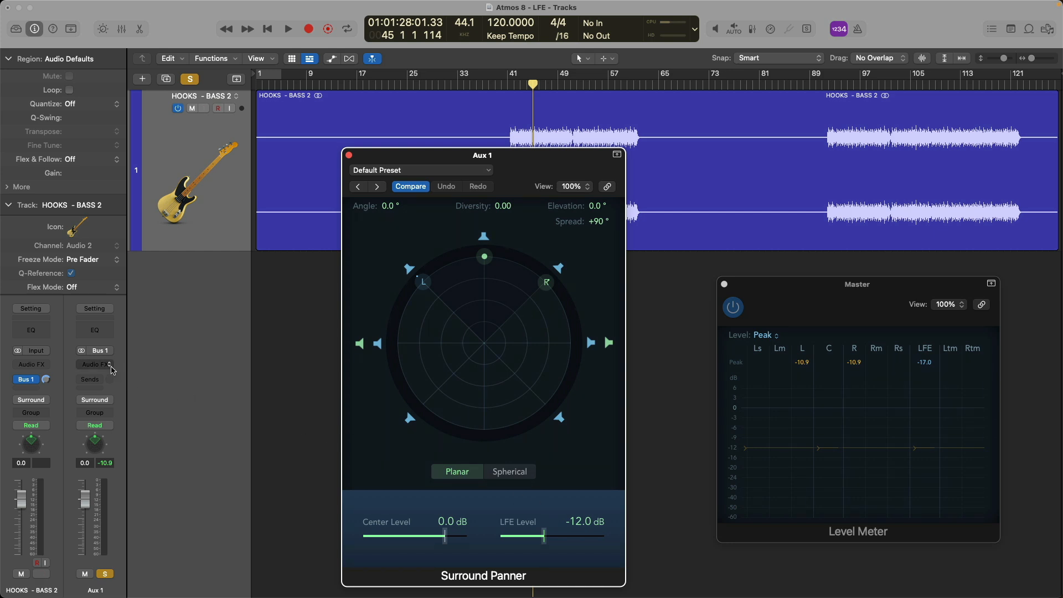
Insert the Space Designer reverb on Aux 1 in its Stereo->7.1.2 format
left_click(112, 370)
mouse_move(127, 564)
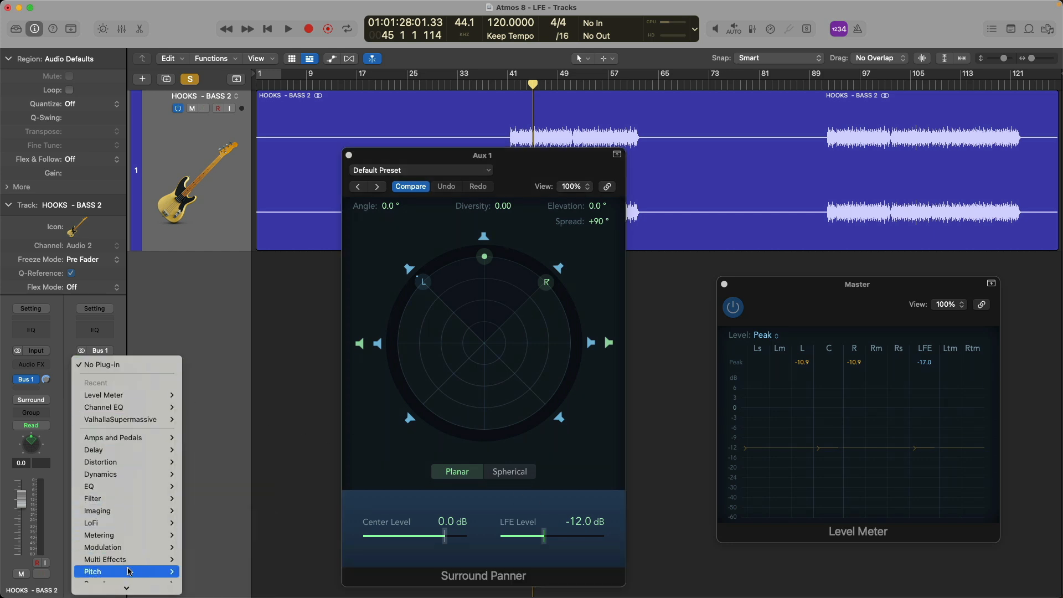
mouse_move(132, 583)
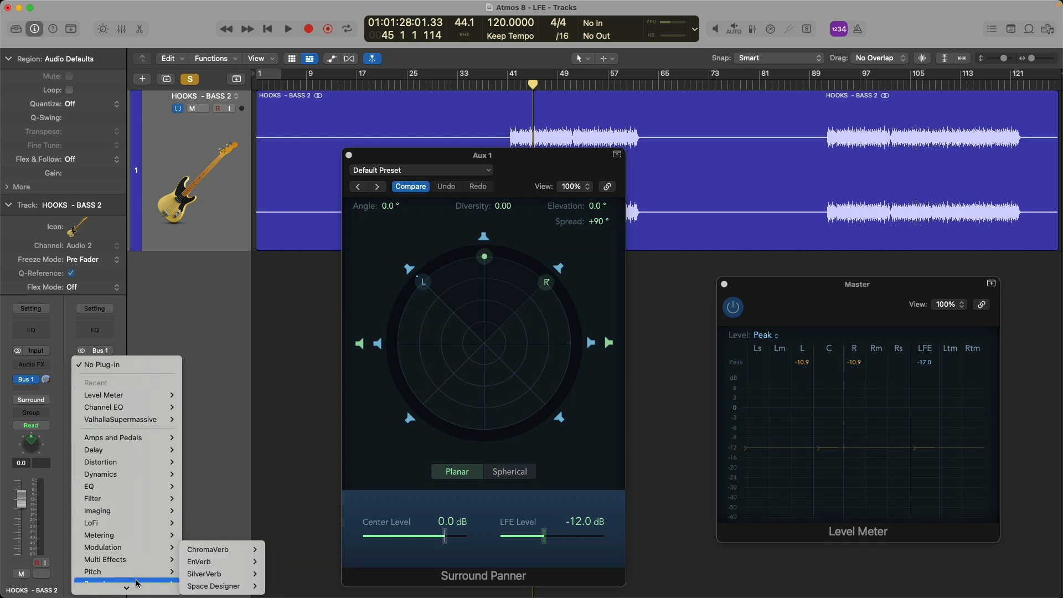
mouse_move(232, 587)
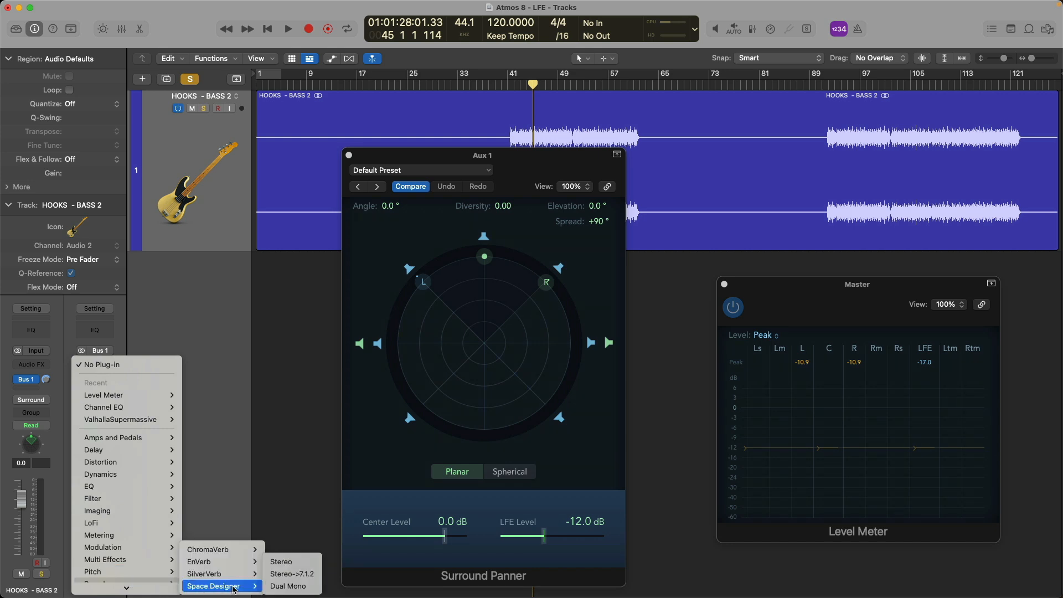
left_click(277, 576)
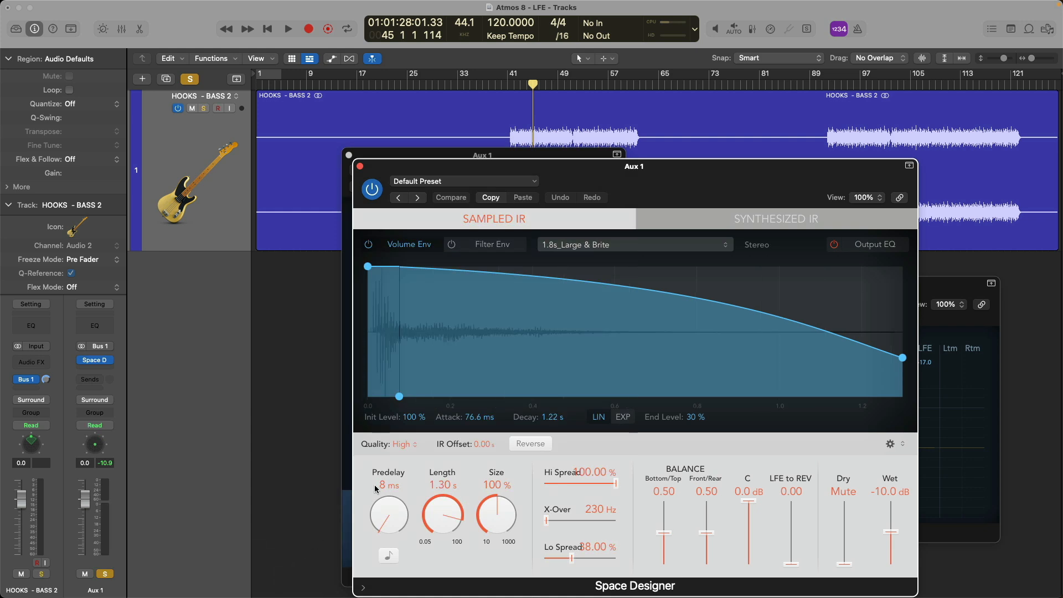
Load the 02.9s Hansa Studio + preset from the Surround Rooms presets in Space Designer
left_click_drag(647, 192, 440, 164)
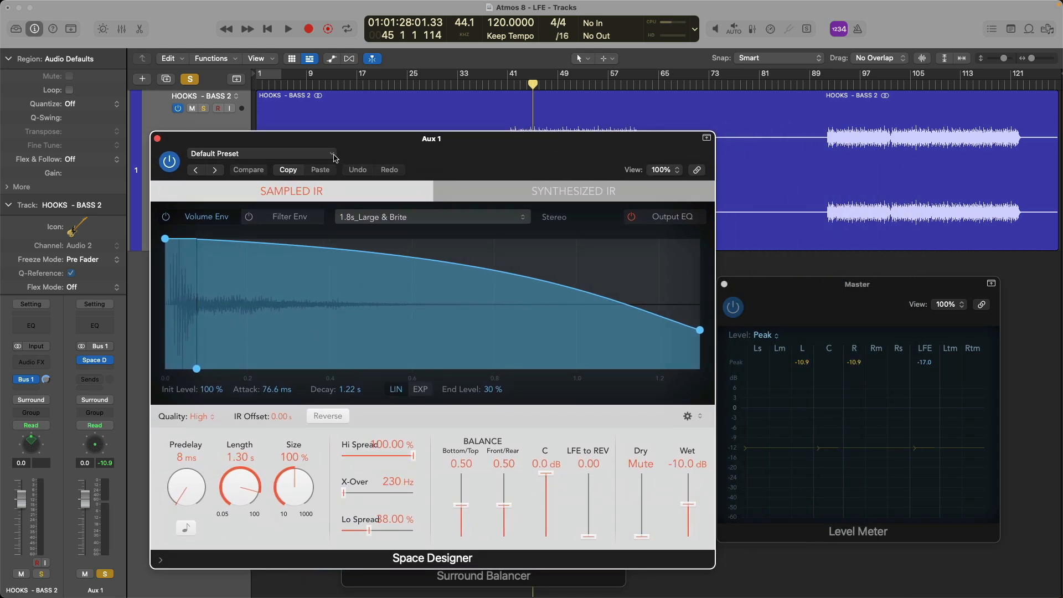
left_click(334, 156)
mouse_move(342, 473)
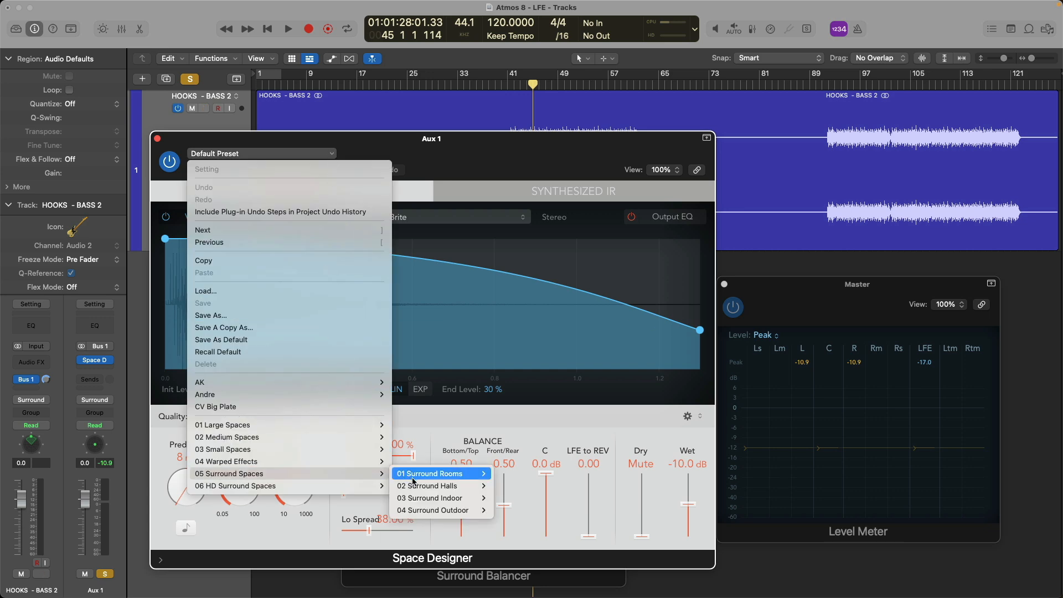
mouse_move(443, 473)
left_click(518, 475)
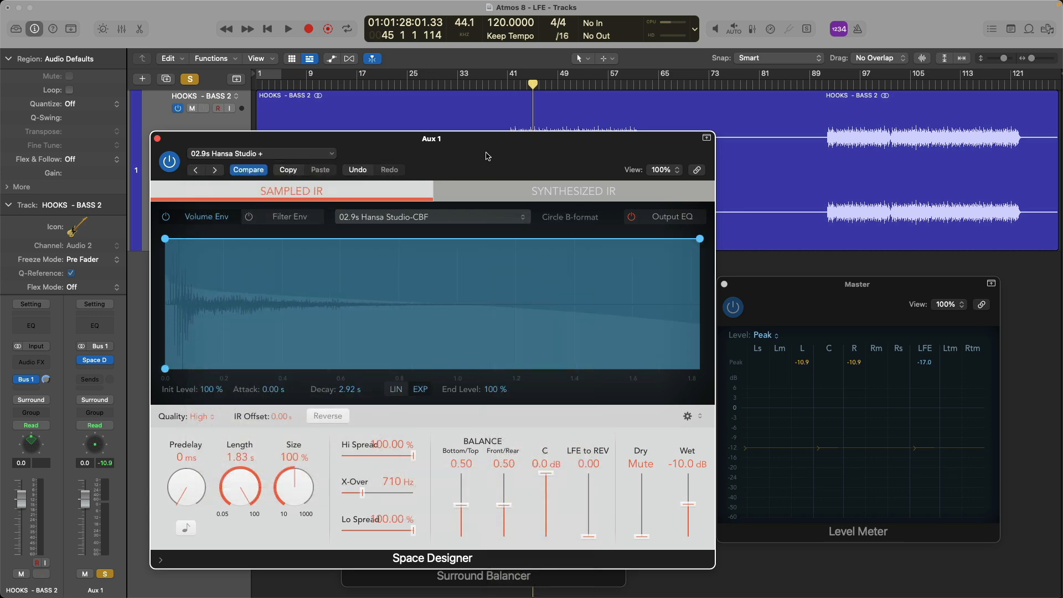
Turn off every speaker in the HOOKS - BASS 2 Surround Panner and place its window clear of Space Designer
left_click_drag(788, 295, 812, 293)
key("s")
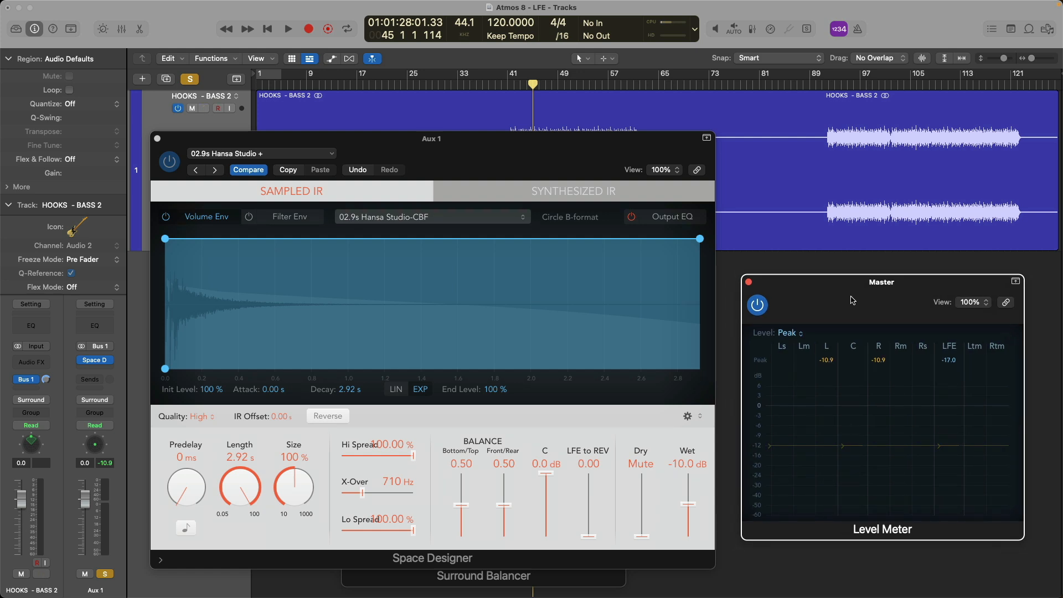
double_click(39, 448)
key("s")
left_click(329, 199, "alt")
left_click(421, 228)
left_click(496, 260)
key("s")
left_click(529, 334)
left_click(547, 334)
key("s")
left_click(497, 410)
left_click(348, 409)
left_click(316, 335)
left_click(347, 261)
left_click(297, 336)
left_click_drag(498, 160, 964, 126)
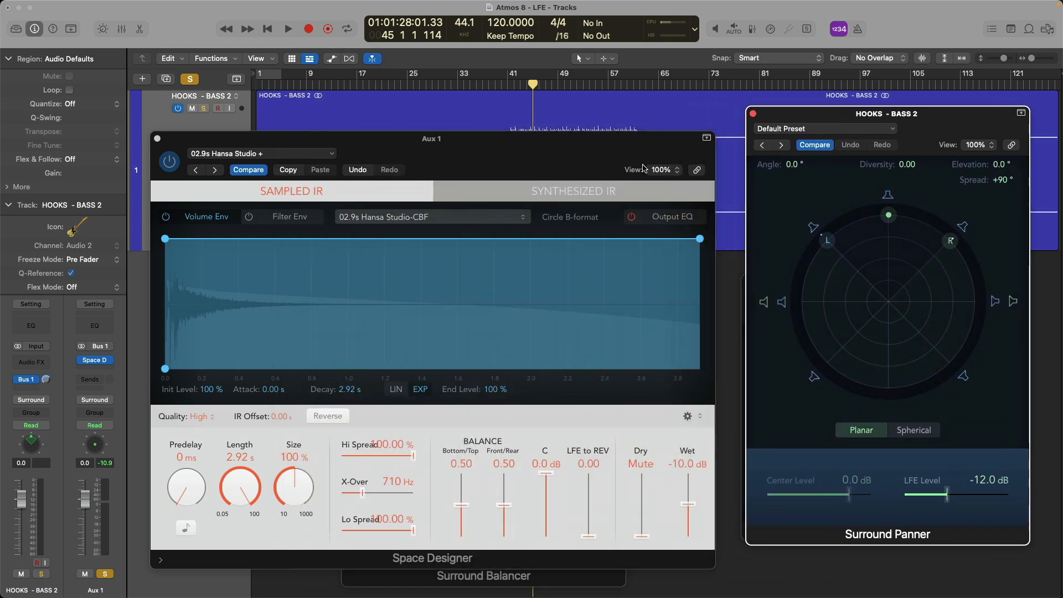
Play the bass to check the signal reaching Space Designer on Aux 1
left_click(617, 144)
key("space")
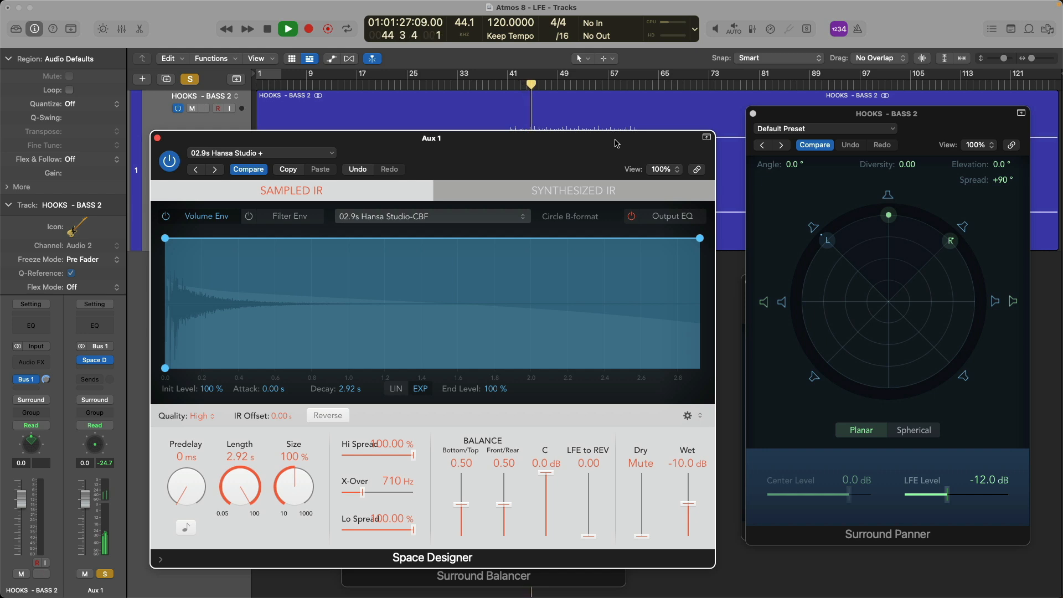
key("space")
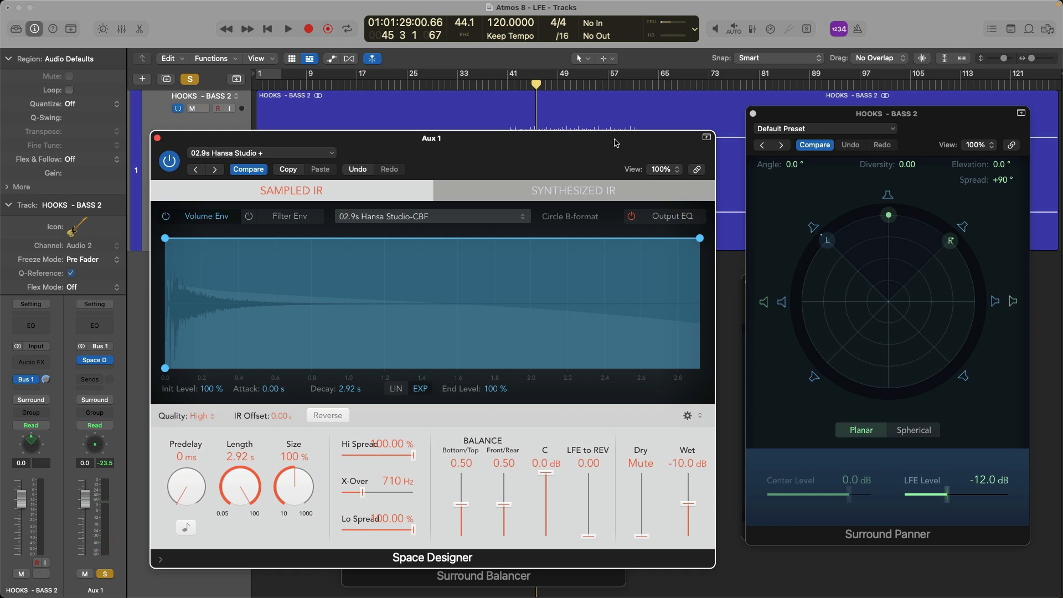
Switch the Aux 1 channel's input format to surround and close the Space Designer window
left_click(85, 347)
left_click(93, 382)
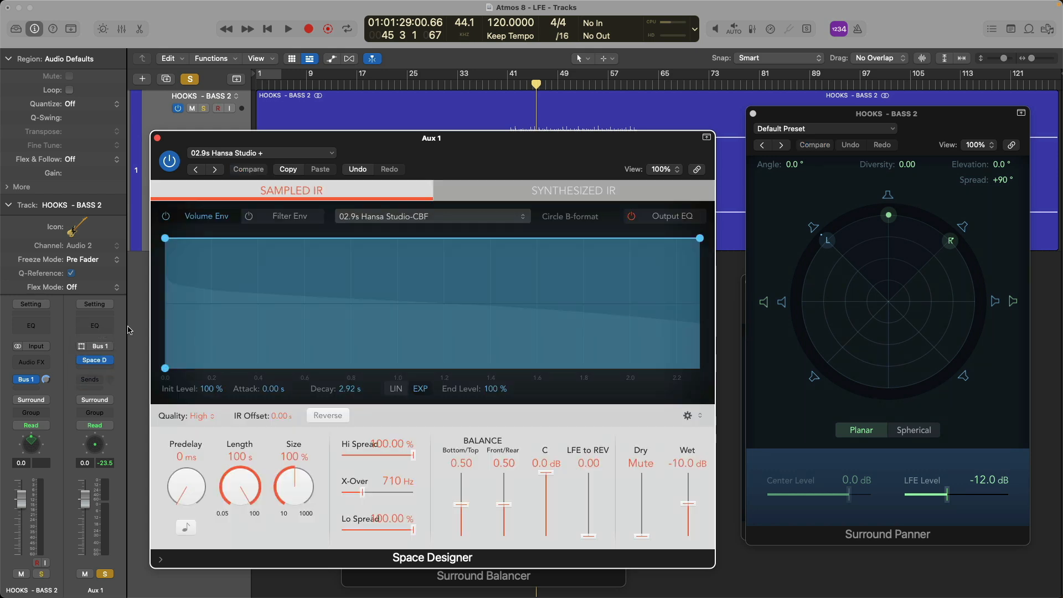
key("super+w")
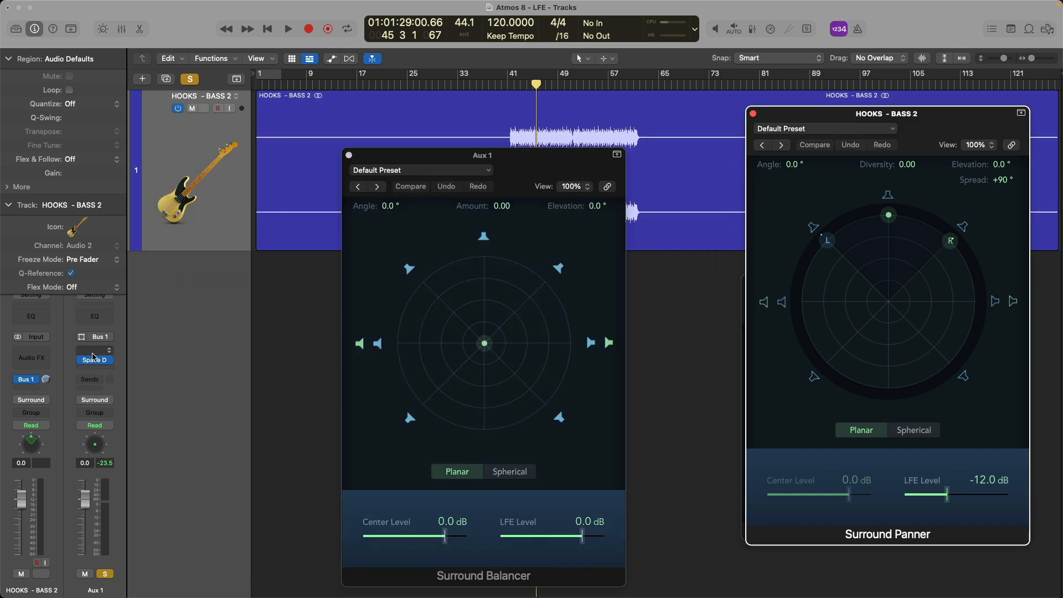
Insert a surround Level Meter ahead of Space Designer on Aux 1
left_click(93, 352)
scroll(98, 470, "down", 3)
mouse_move(100, 486)
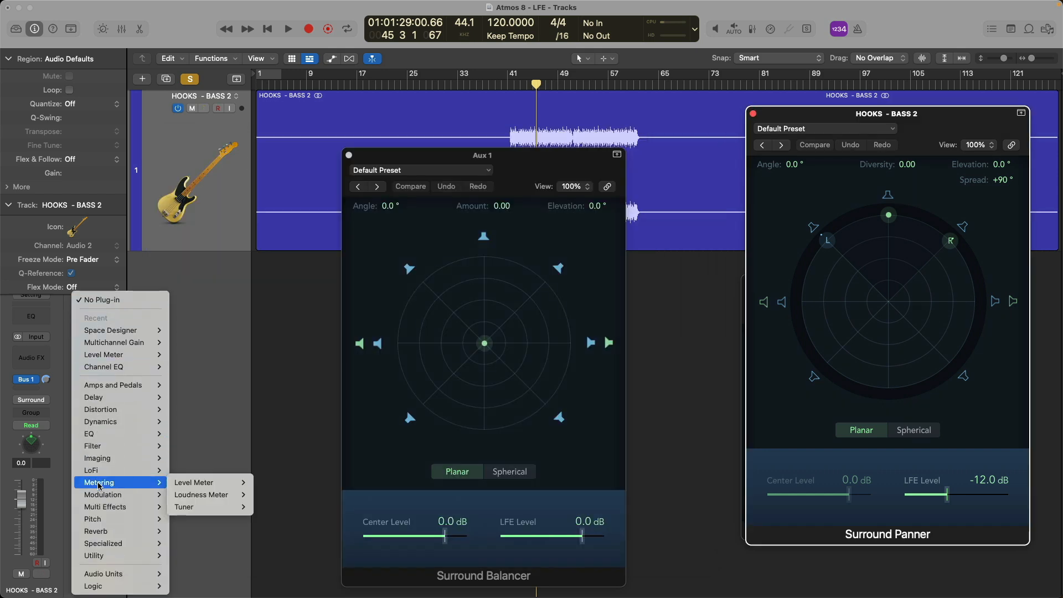
left_click(173, 483)
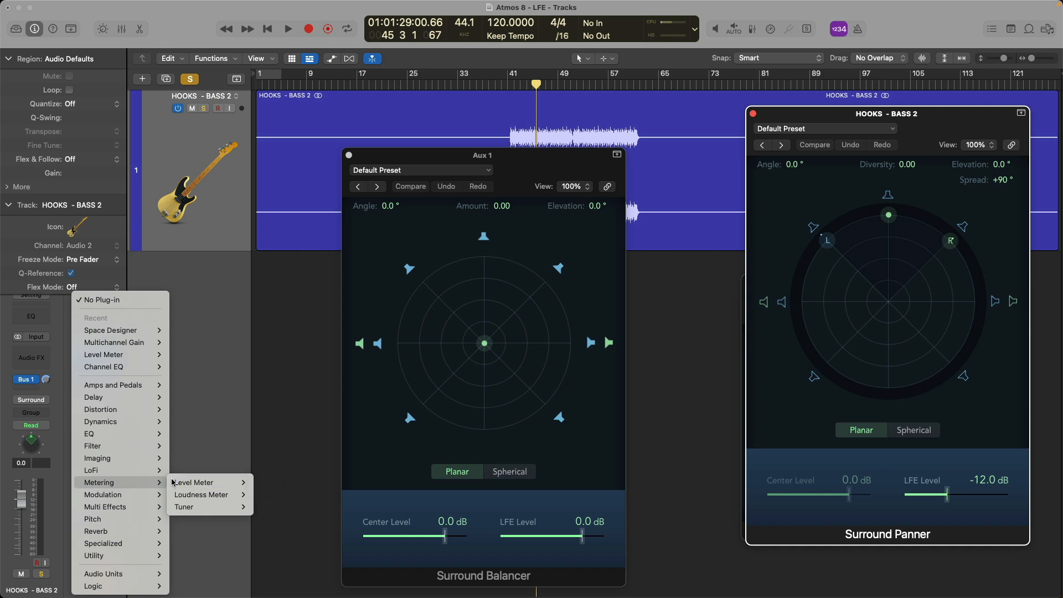
left_click_drag(467, 196, 735, 184)
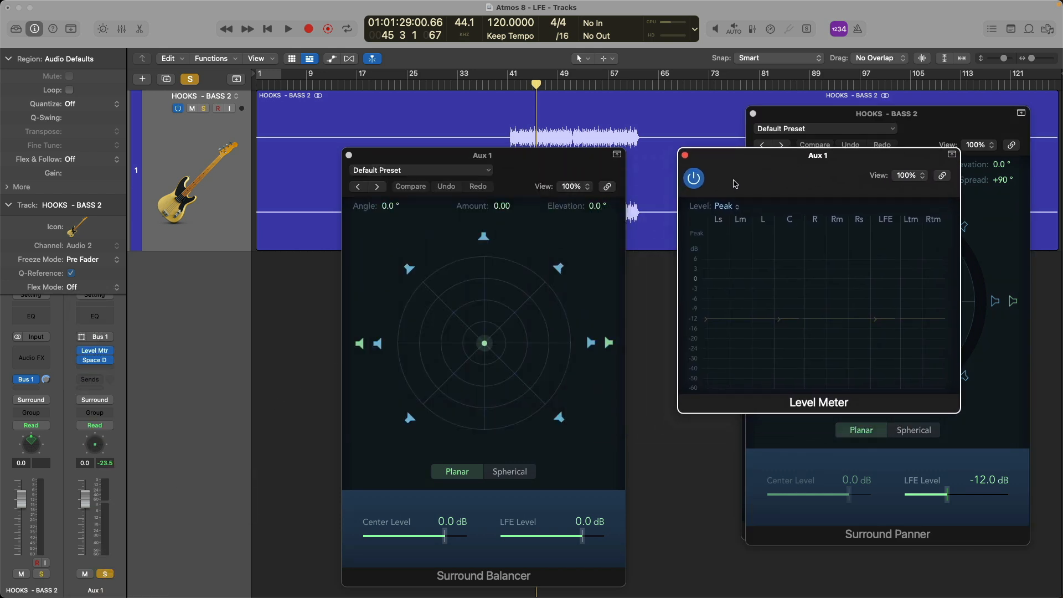
Close the Aux 1 Surround Balancer and play the bass to view which channels reach the Aux 1 Level Meter
left_click(349, 156)
key("space")
left_click_drag(797, 158, 564, 284)
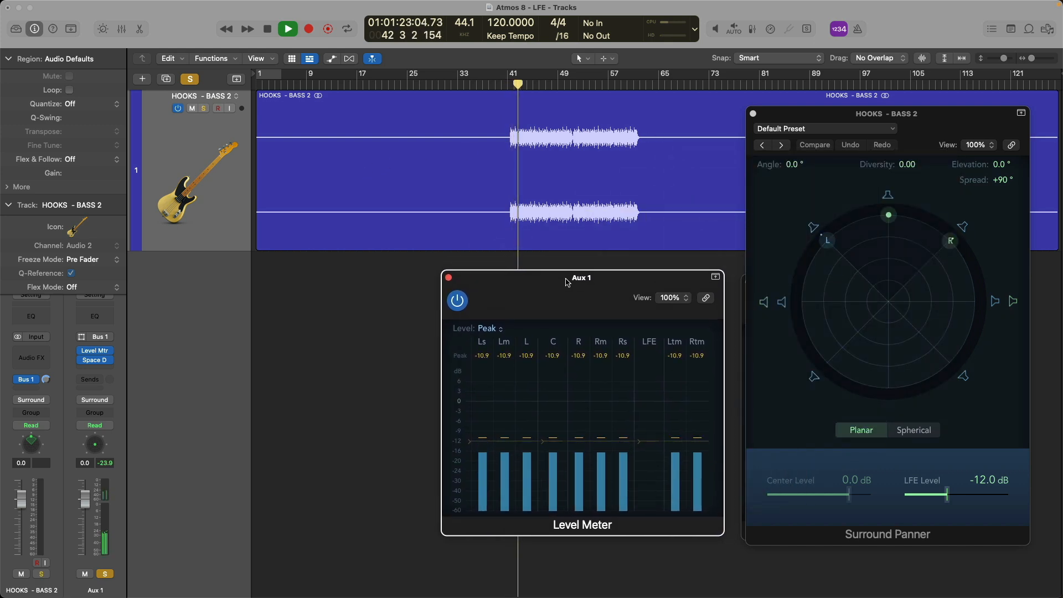
key("space")
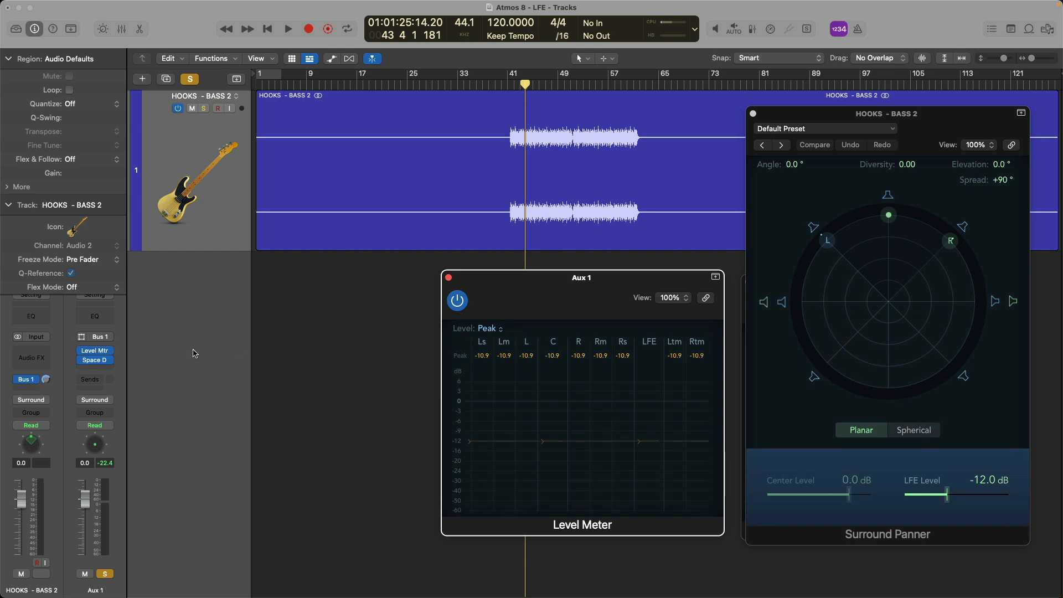
Set the bass track's Bus 1 send to Post Pan and play the bass to check the Aux 1 Level Meter
left_click(28, 380)
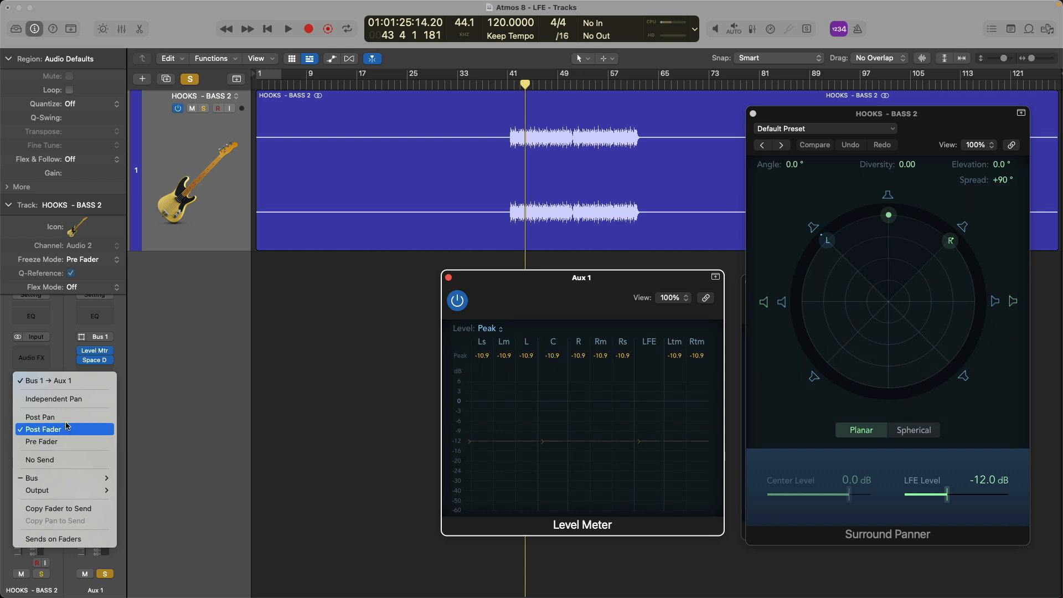
left_click(64, 421)
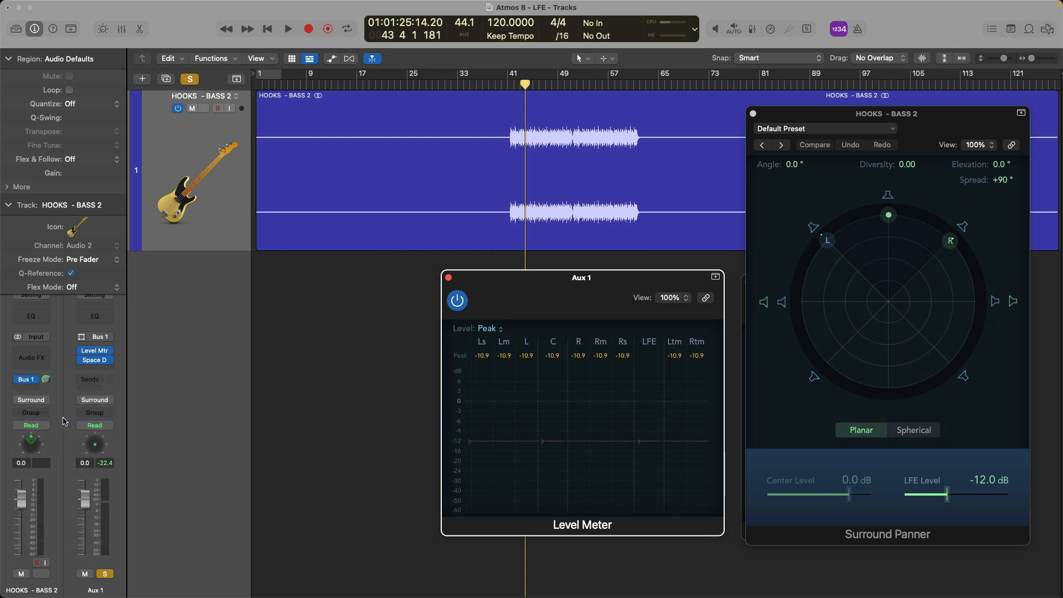
key("space")
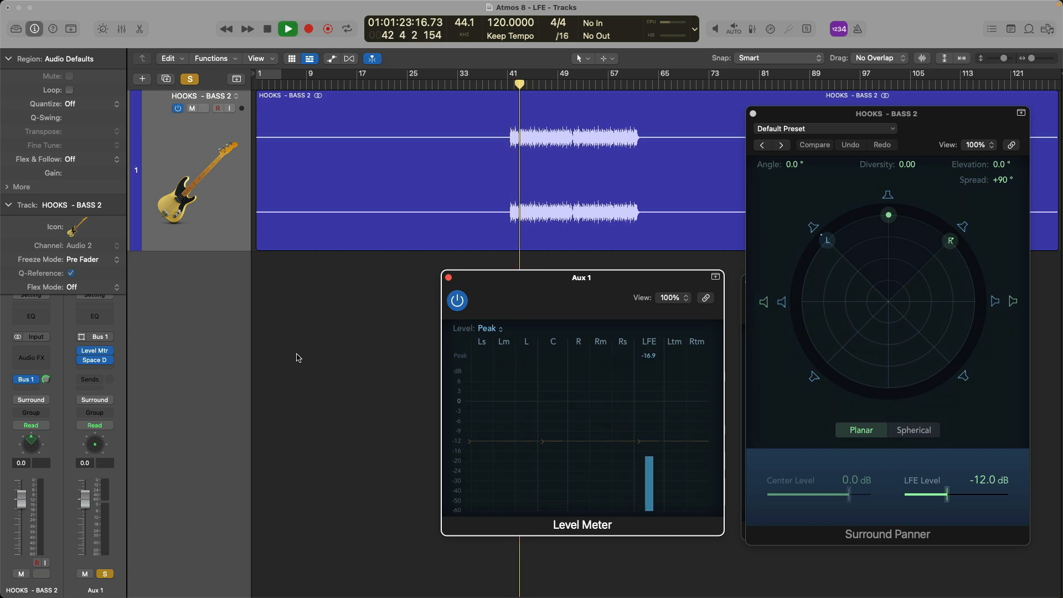
key("space")
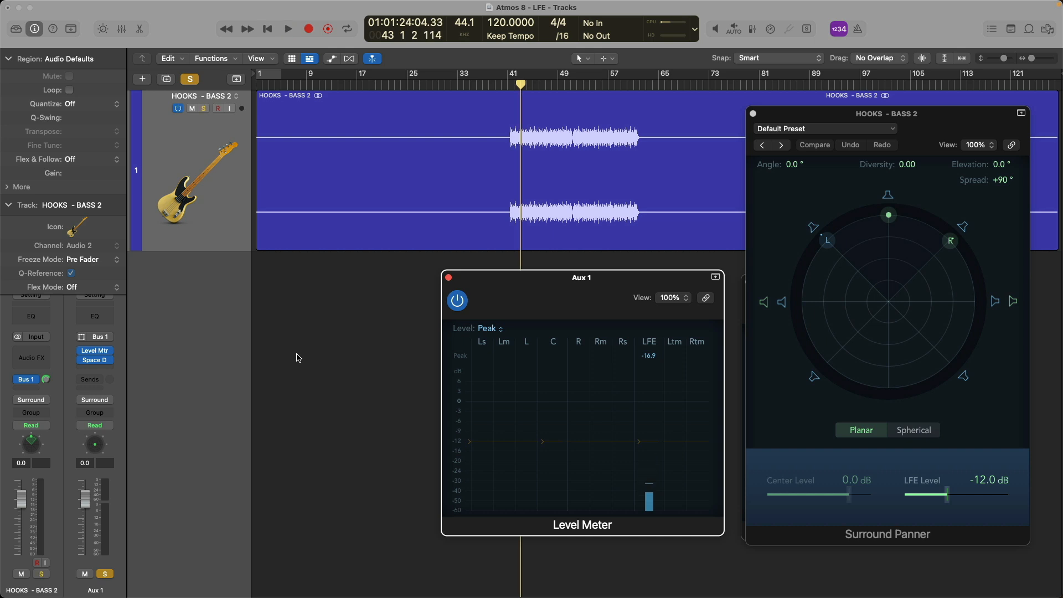
Try the bass with its front panner speakers on, checking the Aux 1 meter during playback, and turn the left and right speakers back off
left_click(803, 235)
left_click(887, 193)
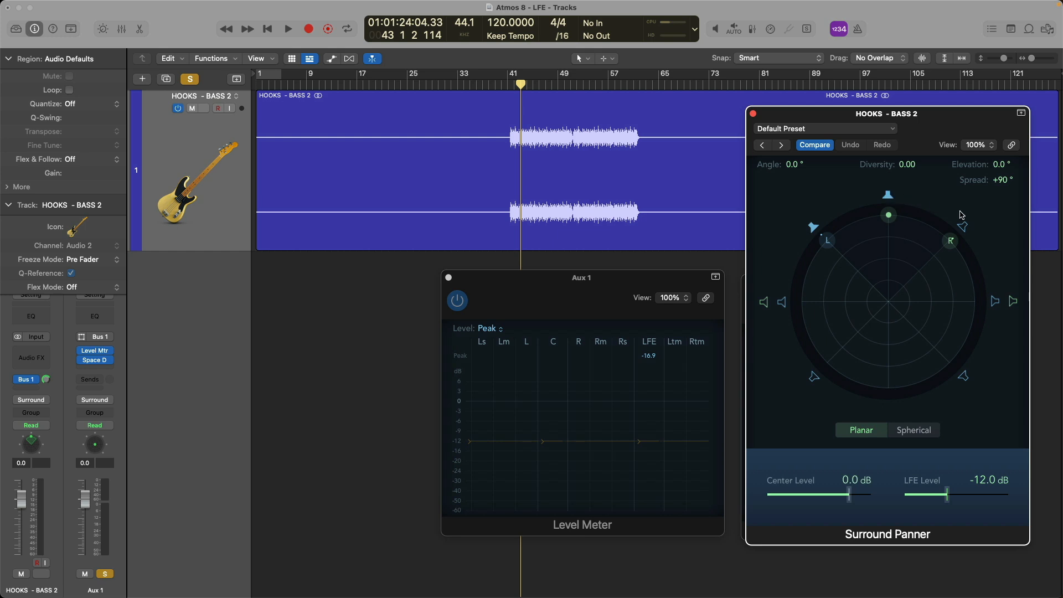
key("space")
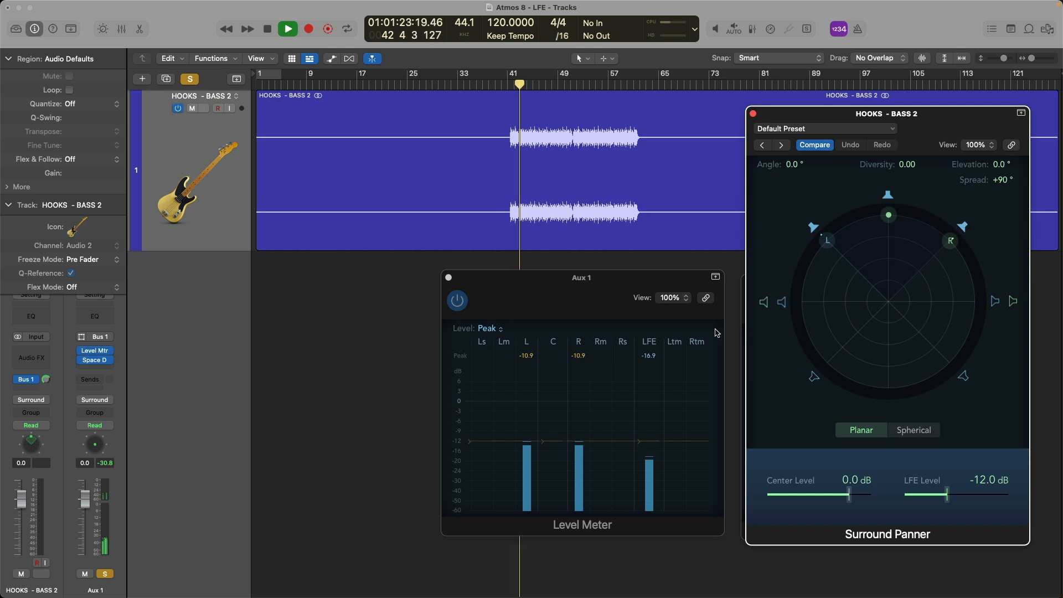
key("space")
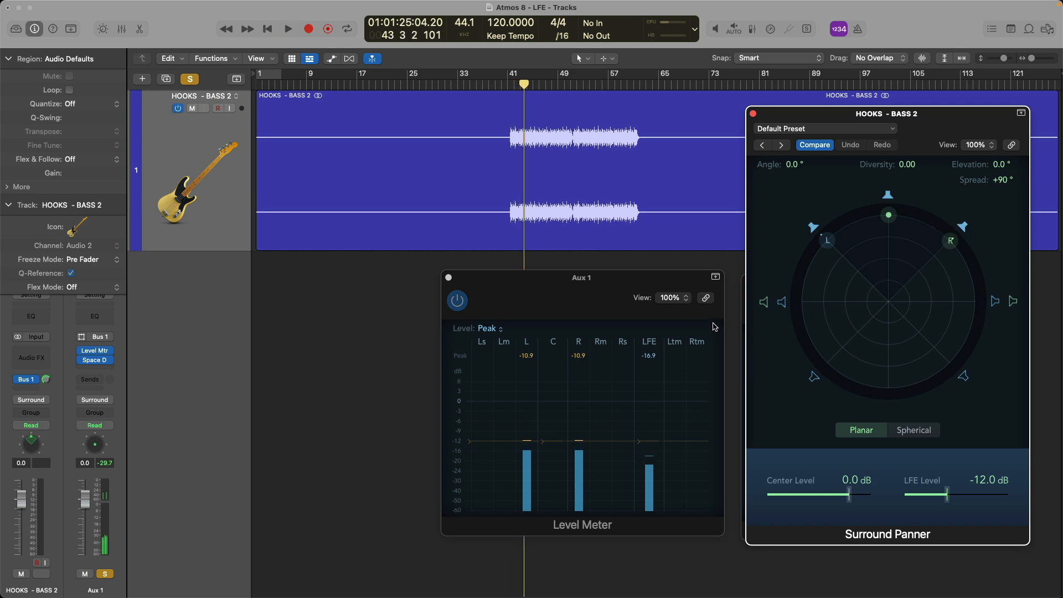
left_click(812, 231)
left_click(968, 228)
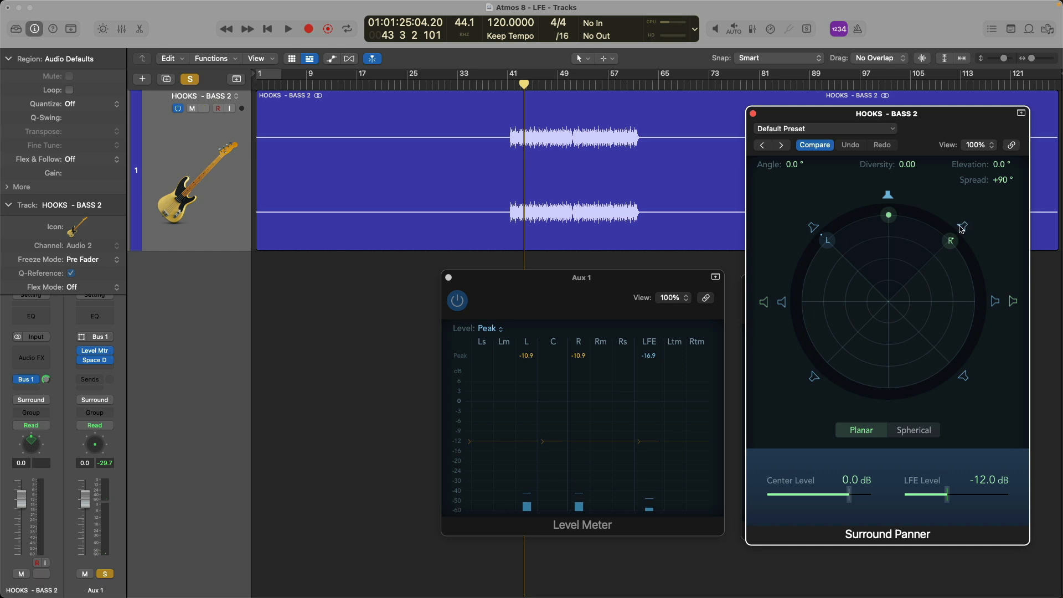
Reopen Space Designer on Aux 1 and raise LFE to REV to 1.00 during bass playback
left_click(95, 361)
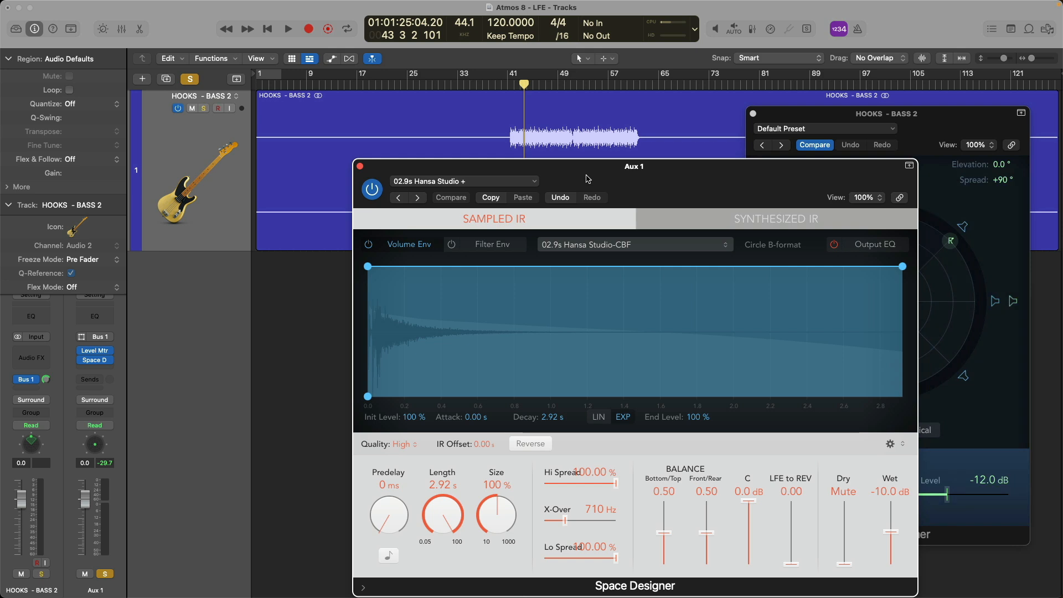
left_click(905, 131)
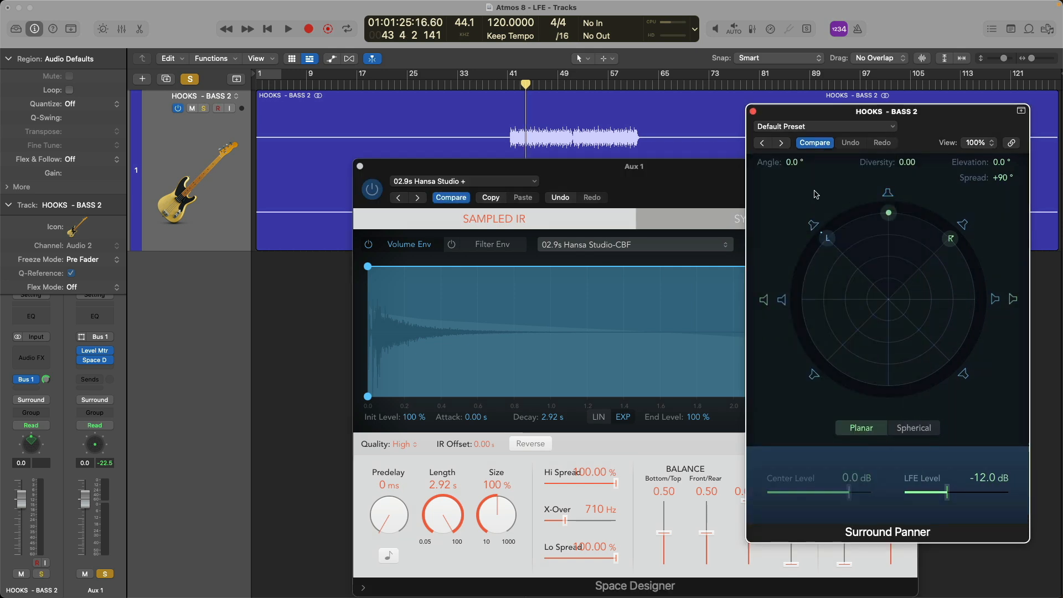
left_click(603, 181)
key("space")
key("s")
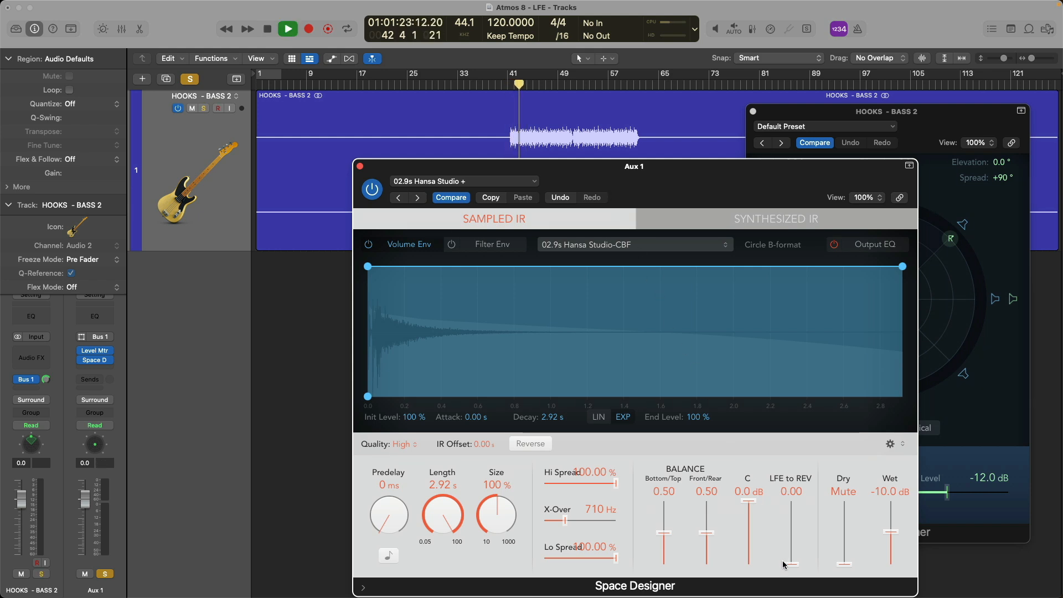
left_click_drag(784, 564, 785, 497)
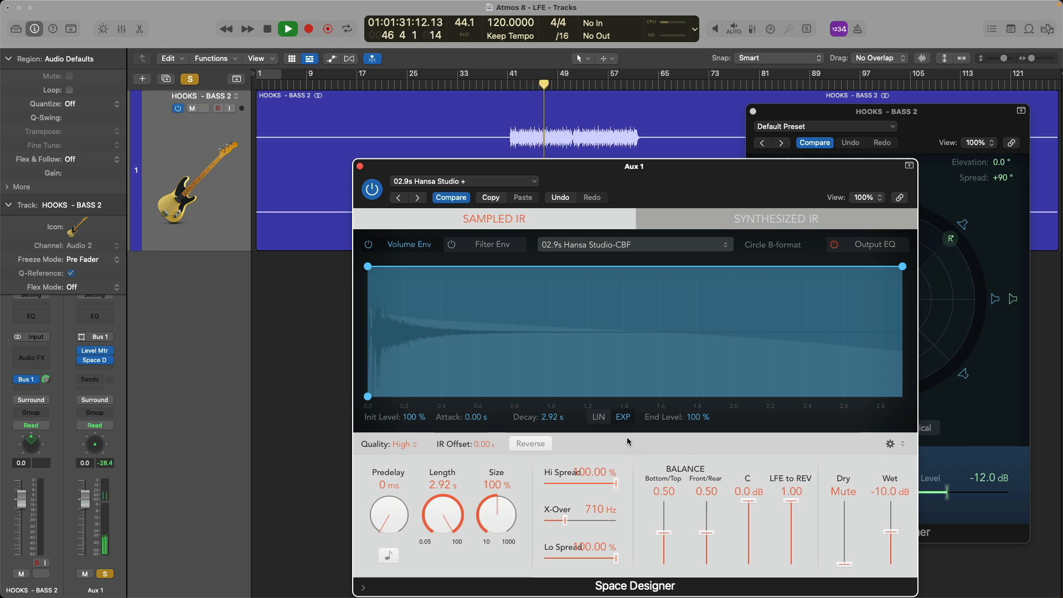
Bring up the Aux 1 Level Meter during bass playback to check its channels, and stop playback
left_click(95, 351)
key("space")
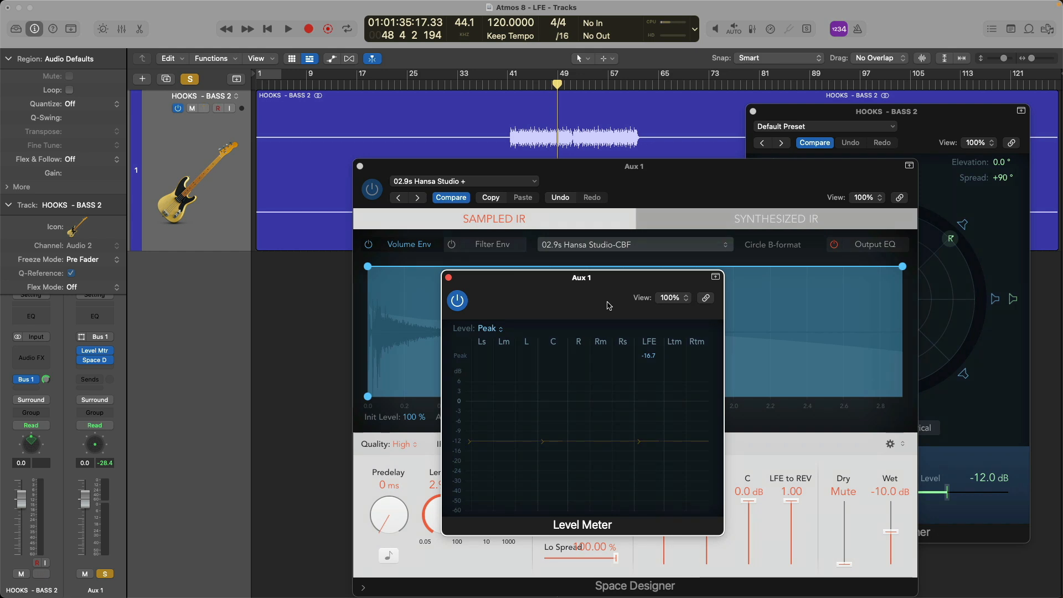
key("s")
key("s")
Insert a Channel EQ on Aux 1 between the Level Meter and Space Designer
left_click(119, 356)
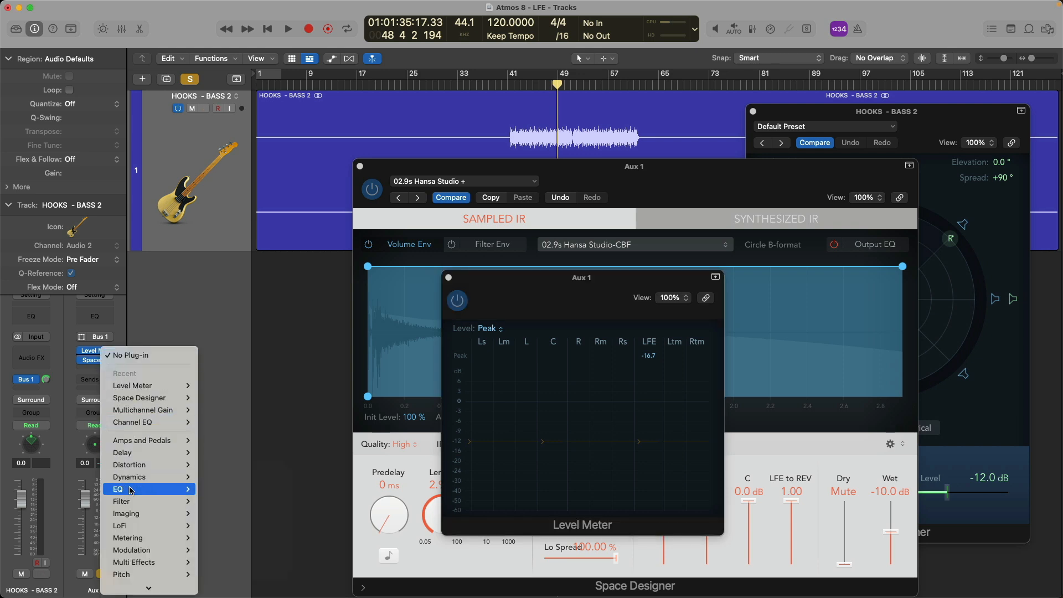
mouse_move(147, 492)
mouse_move(250, 495)
left_click(308, 492)
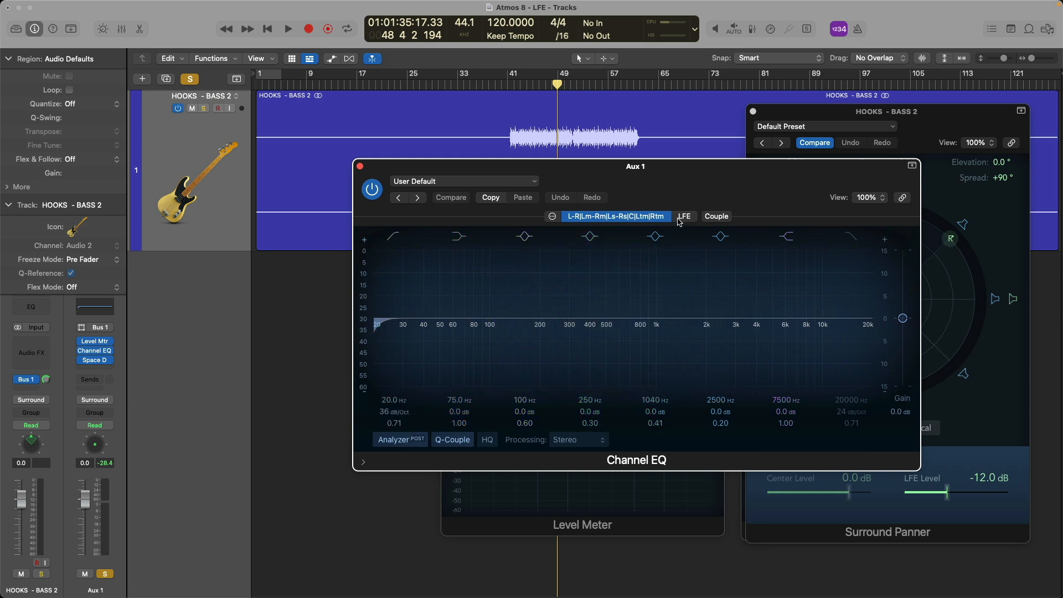
For only the LFE channel in the Aux 1 Channel EQ, turn off the low cut and set a high cut at 121 Hz, 18 dB/Oct
left_click(685, 216)
left_click(393, 237)
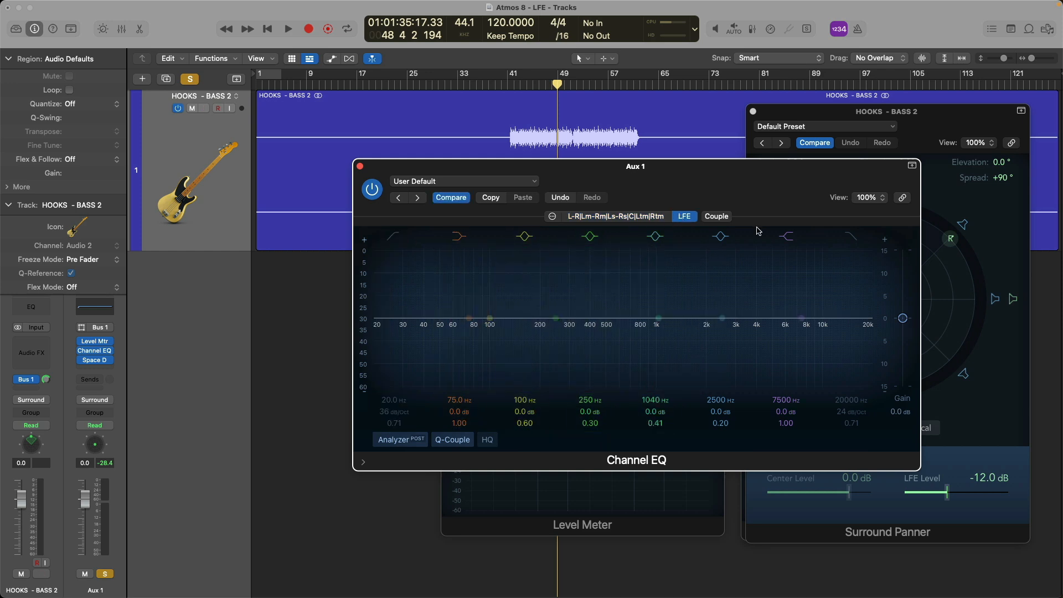
left_click(851, 237)
left_click_drag(843, 403, 844, 468)
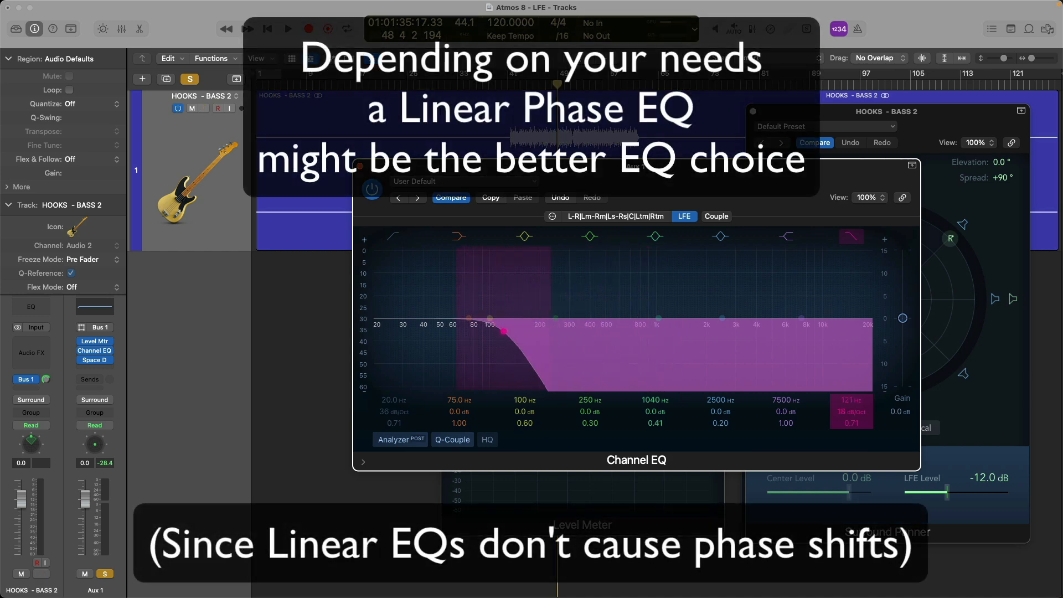
Move the Channel EQ off the Aux 1 Level Meter and play the bass to check the filtered LFE signal
left_click_drag(793, 210, 669, 303)
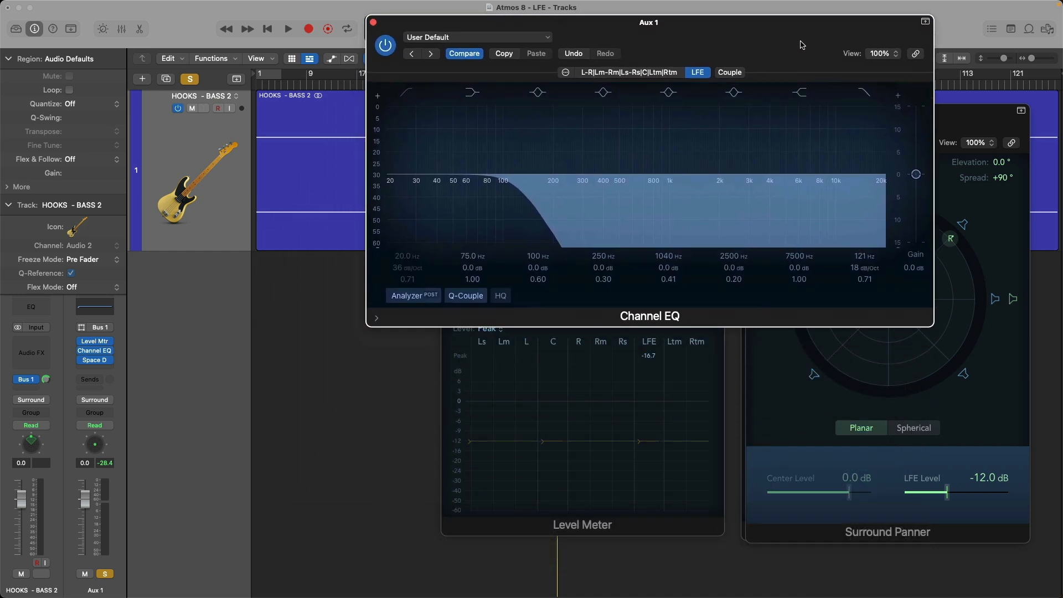
left_click_drag(735, 173, 736, 175)
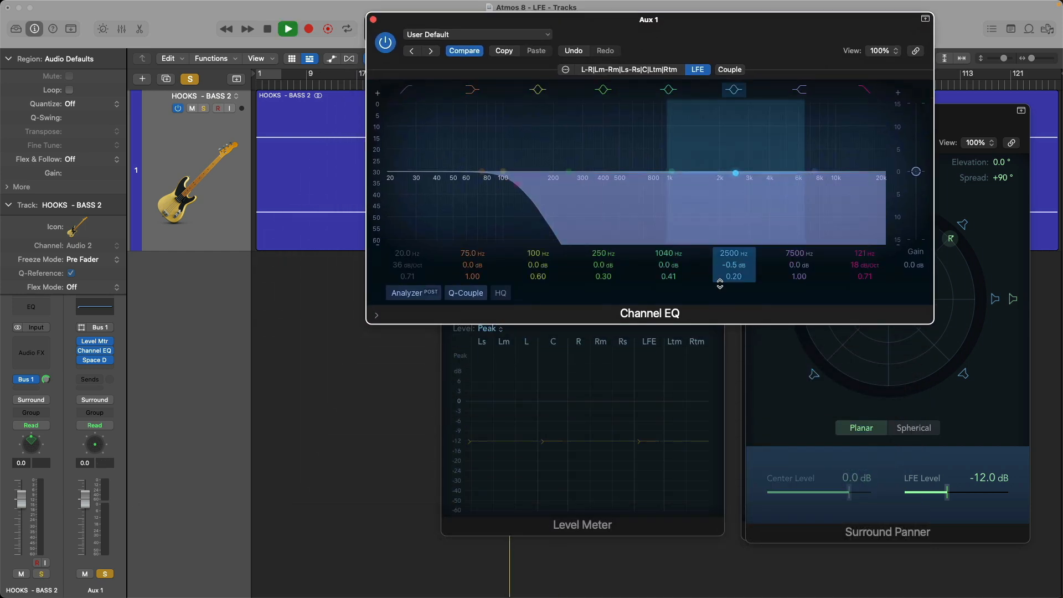
left_click(476, 526)
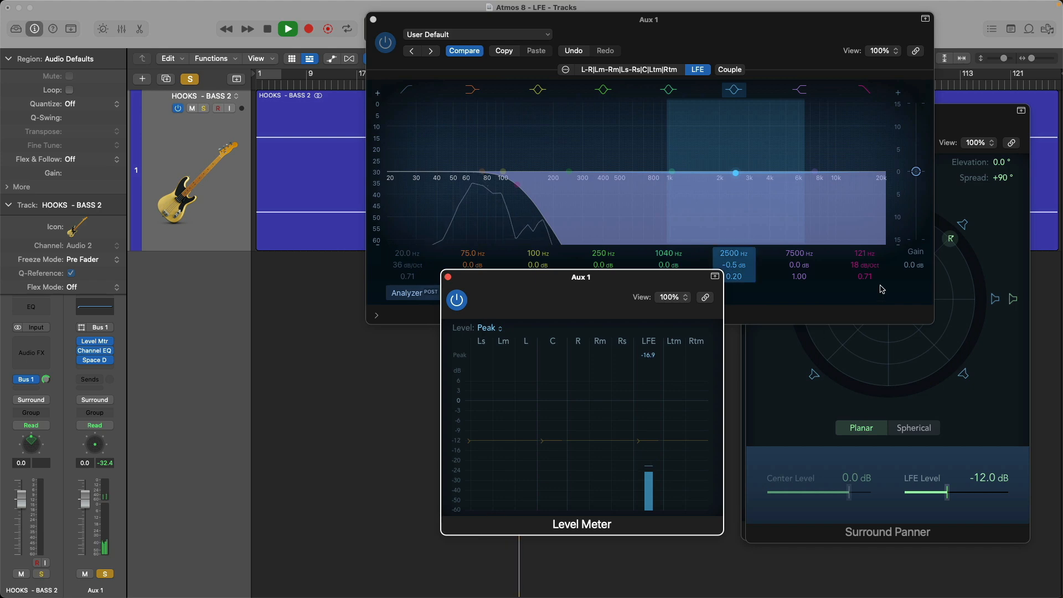
key("s")
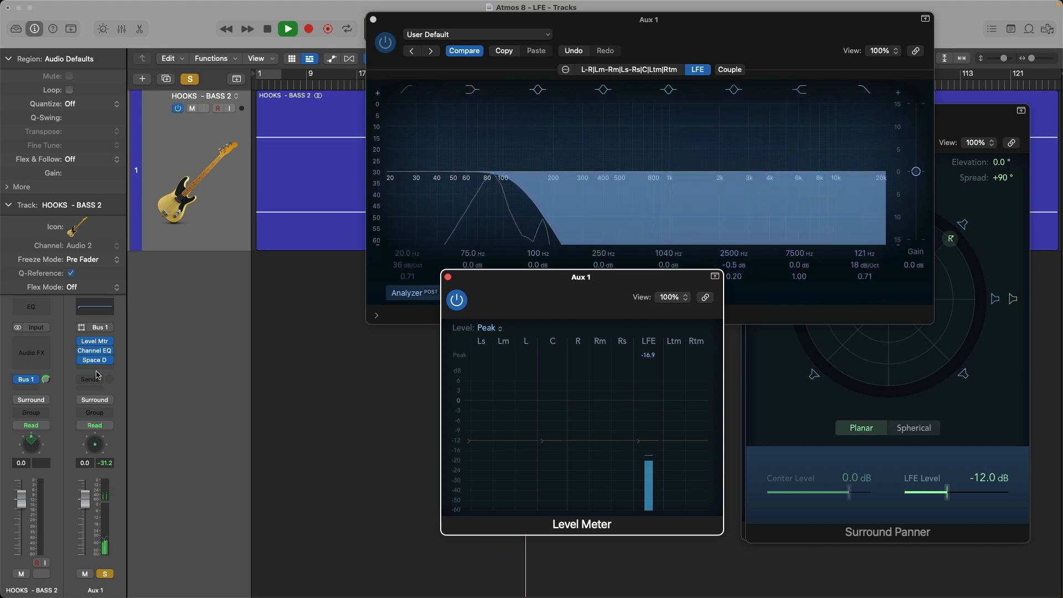
key("s")
key("space")
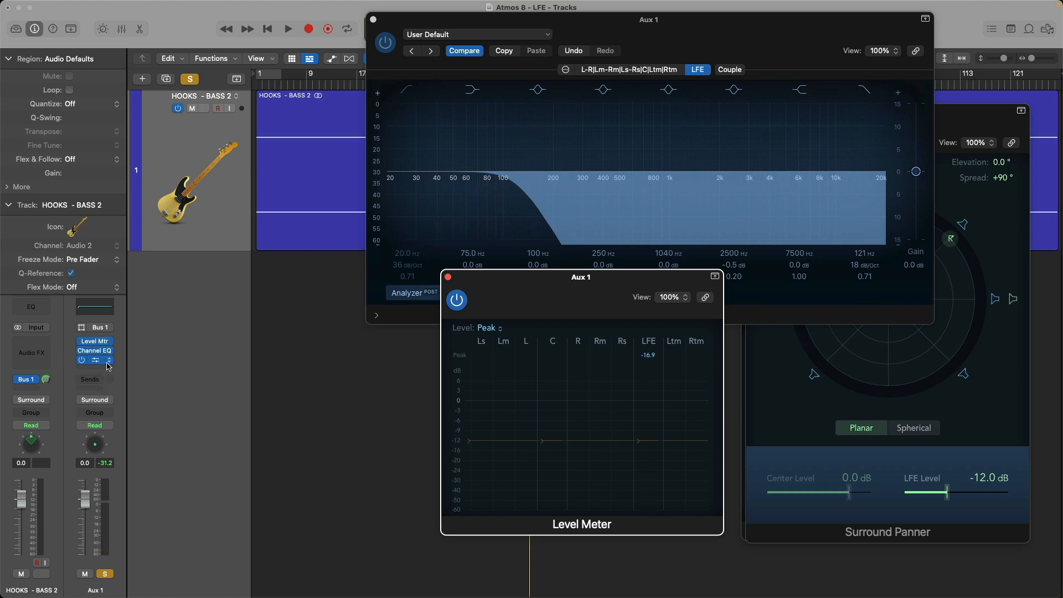
Turn on the front left and right speakers in the bass track's Surround Panner, and solo the bass track during playback
key("s")
left_click(761, 384)
key("s")
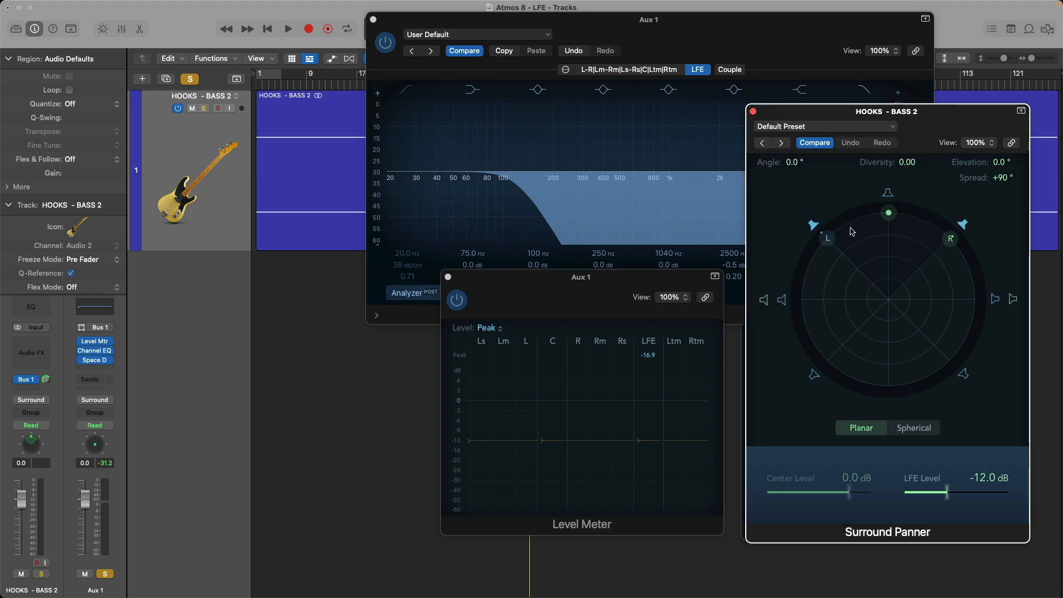
key("s")
key("space")
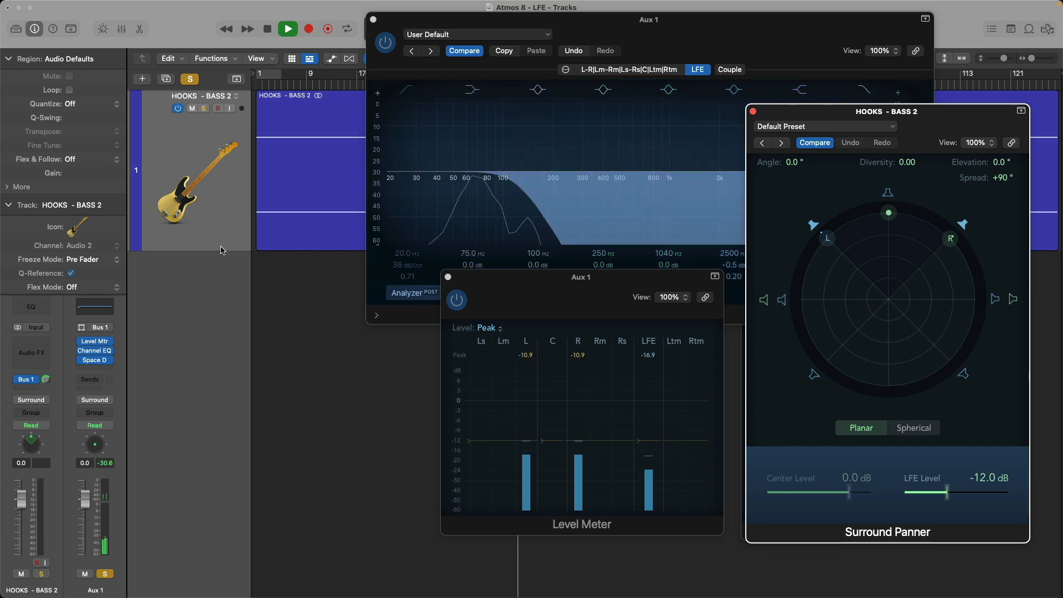
left_click(205, 108)
left_click(205, 109)
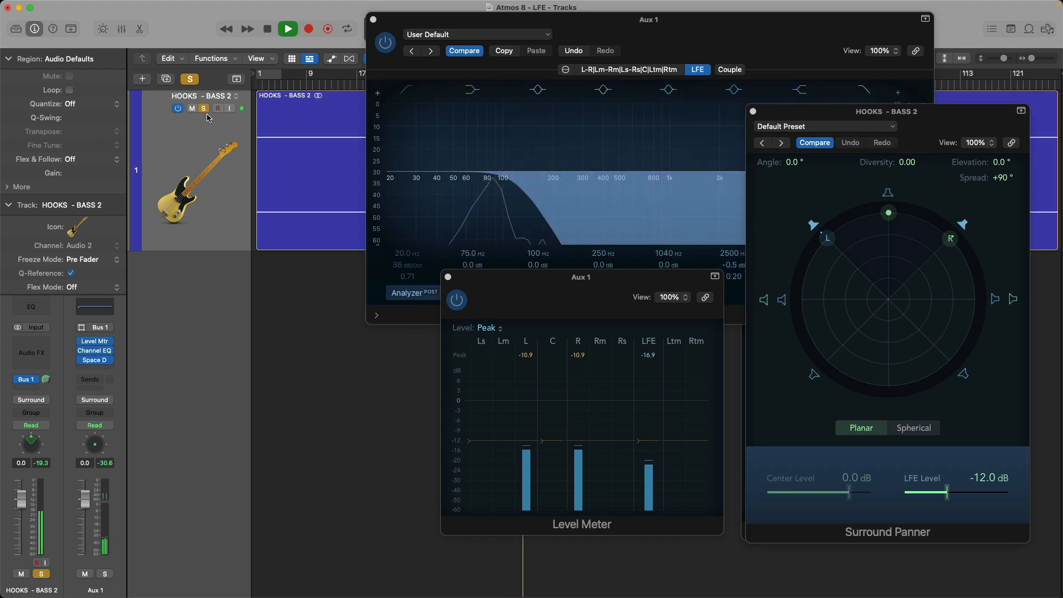
With all plug-in windows closed, lower the Aux 1 fader to -8.4 dB during playback and take the bass track out of solo
left_click(374, 22, "alt")
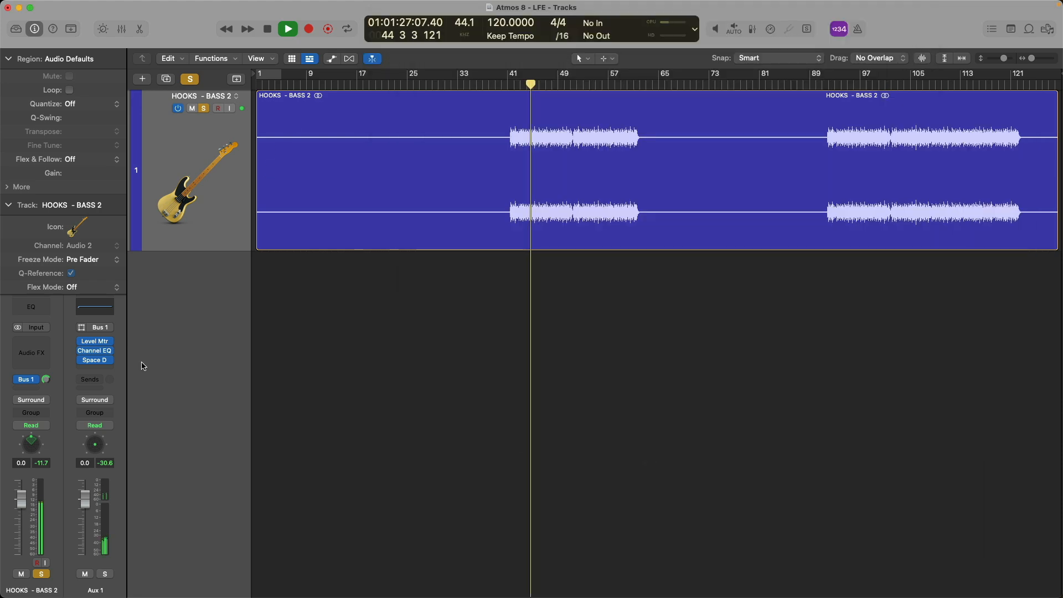
scroll(86, 543, "down", 3)
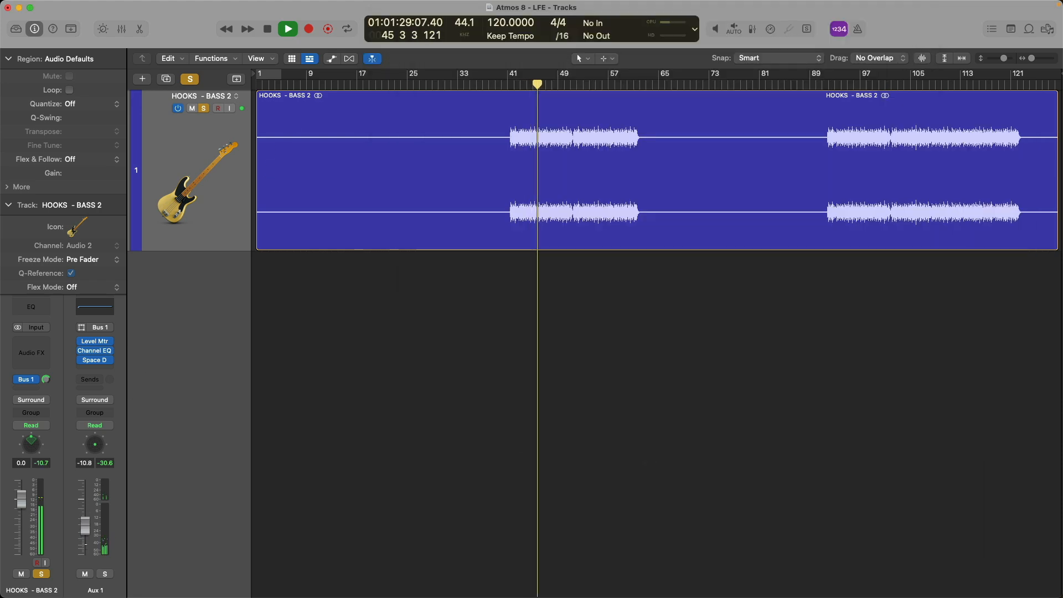
key("space")
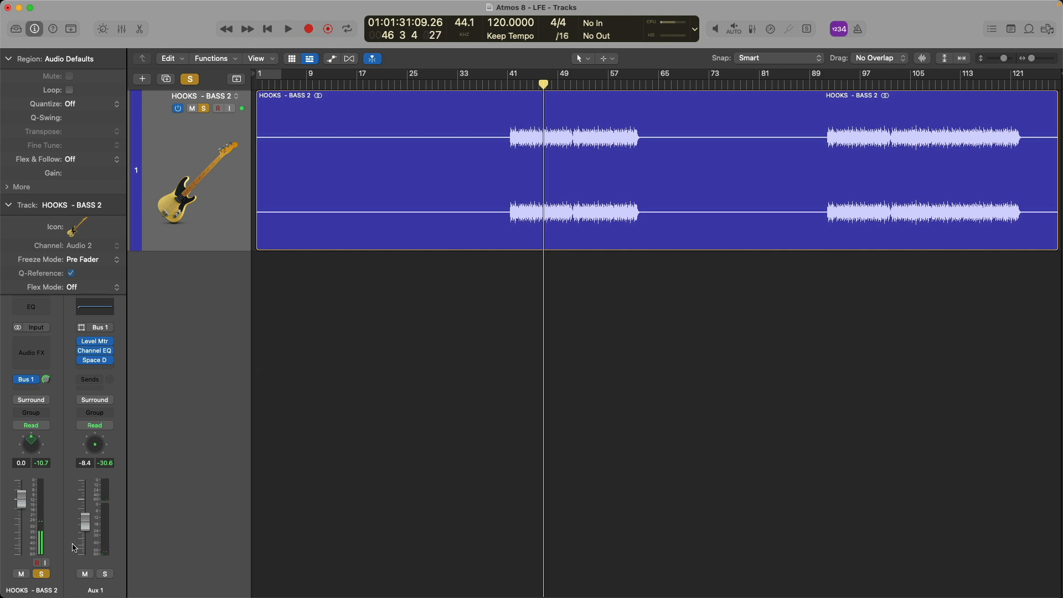
left_click(44, 574)
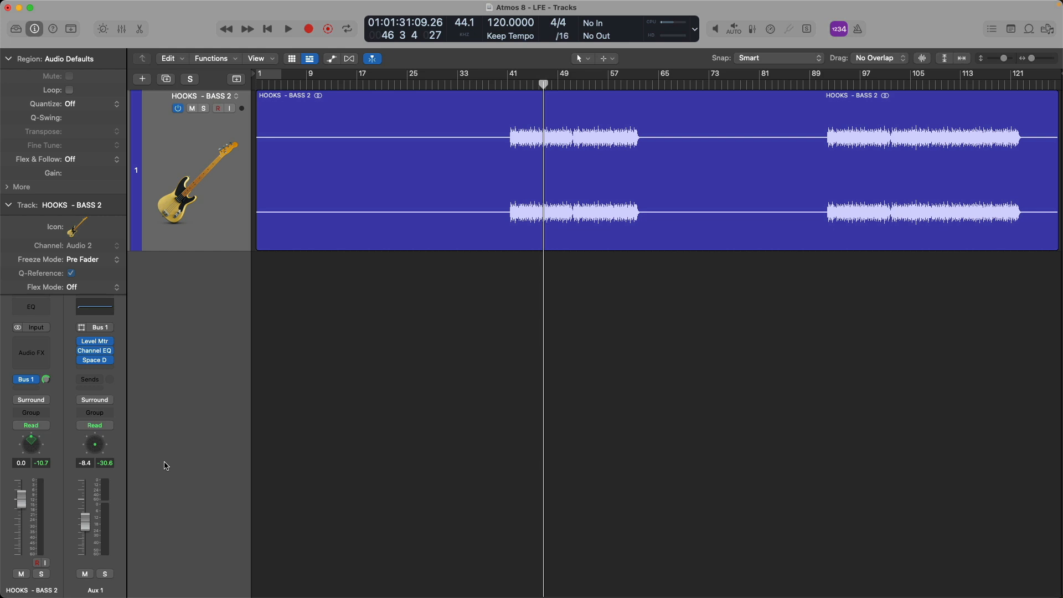
Bypass the bass track's Bus 1 send and switch its panner to the 3D Object Panner
mouse_move(22, 381)
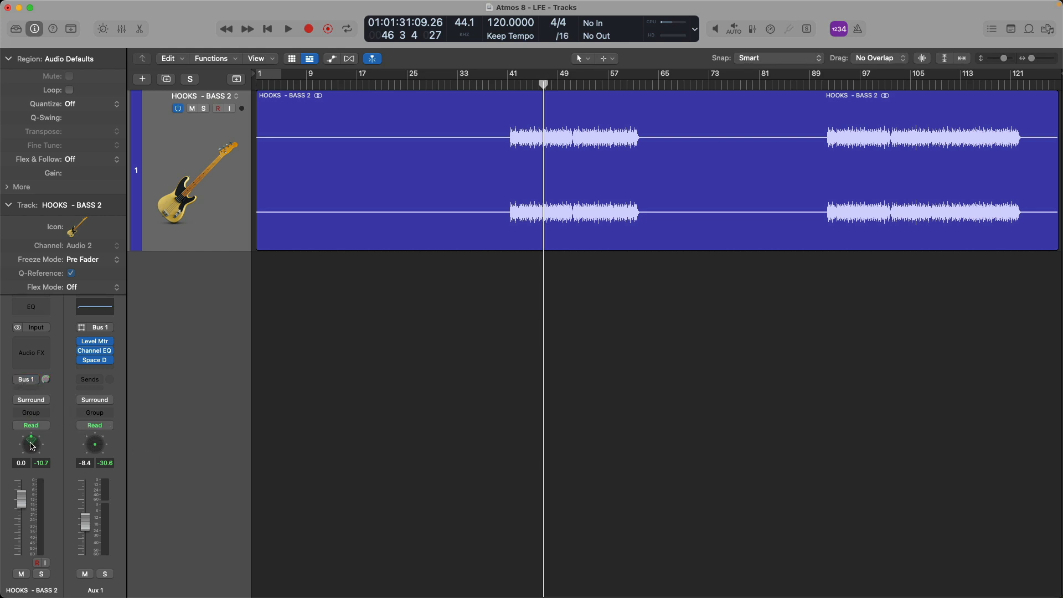
right_click(32, 446)
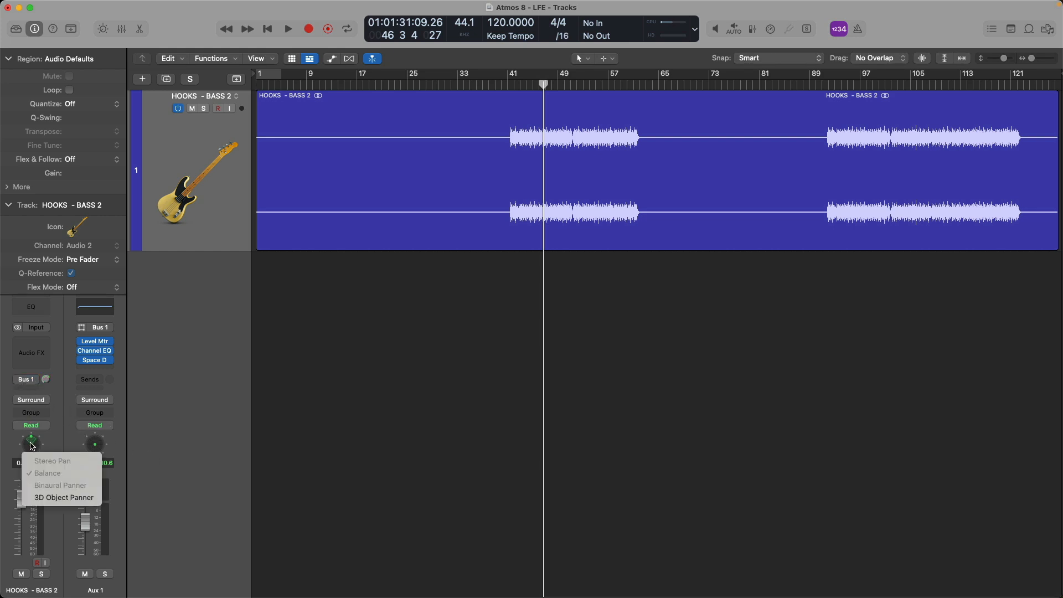
left_click(55, 497)
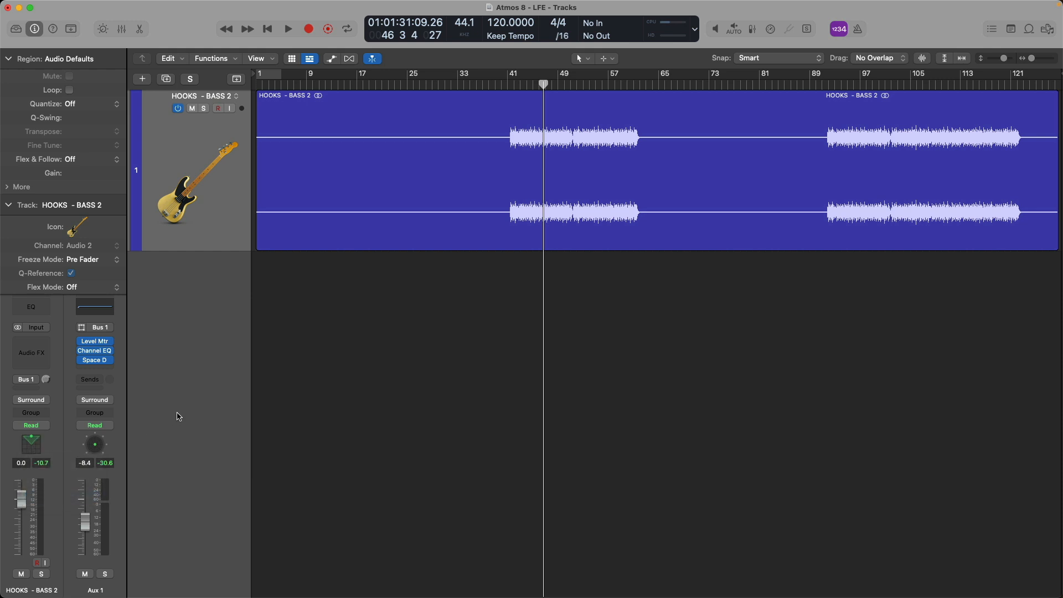
Show the Mixer and play the bass while viewing the Master channel's Level Meter and Dolby Atmos plug-in
key("x")
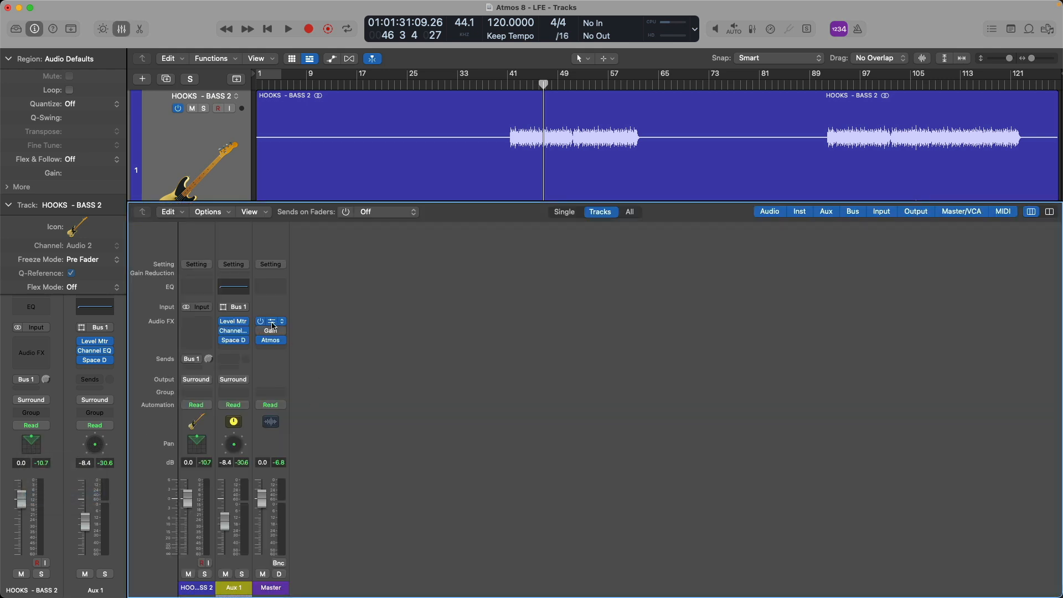
left_click(271, 322)
key("space")
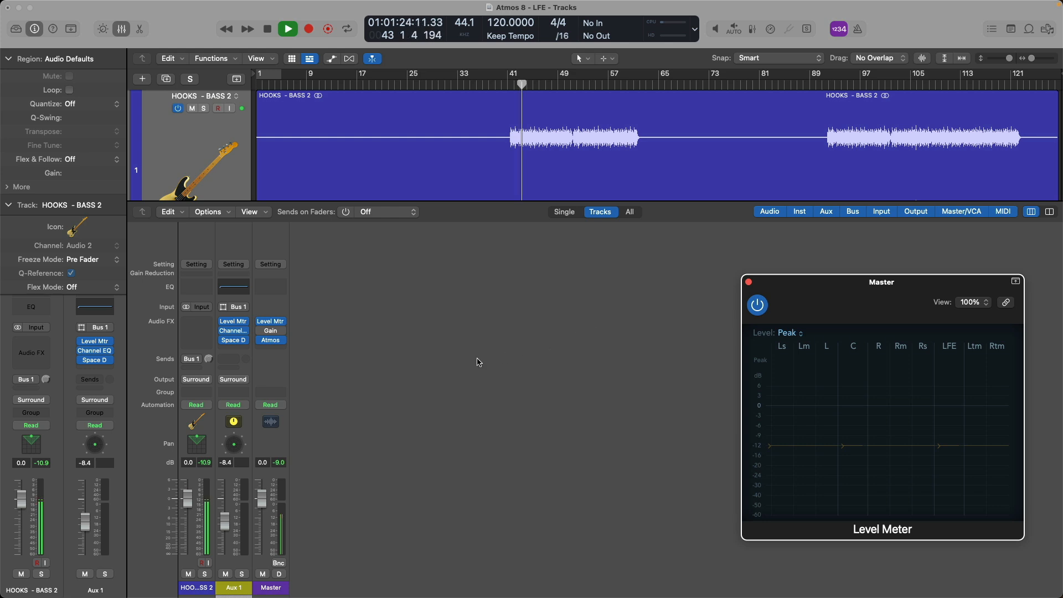
left_click(273, 339)
key("space")
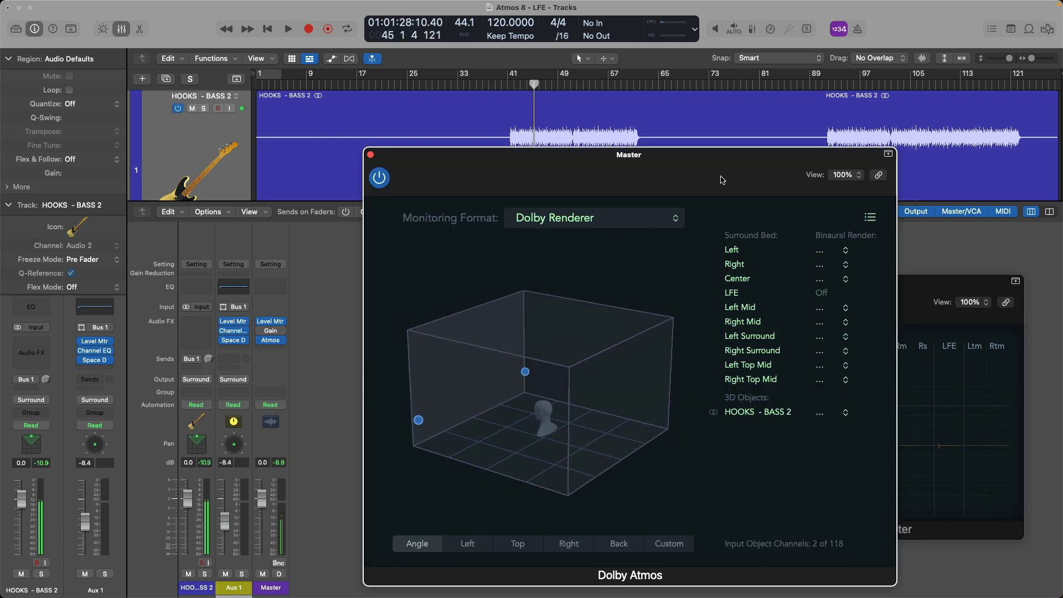
Examine the Dolby Atmos bed and object list and the bass track's 3D Object Panner controls, and close both plug-in windows
left_click(910, 290)
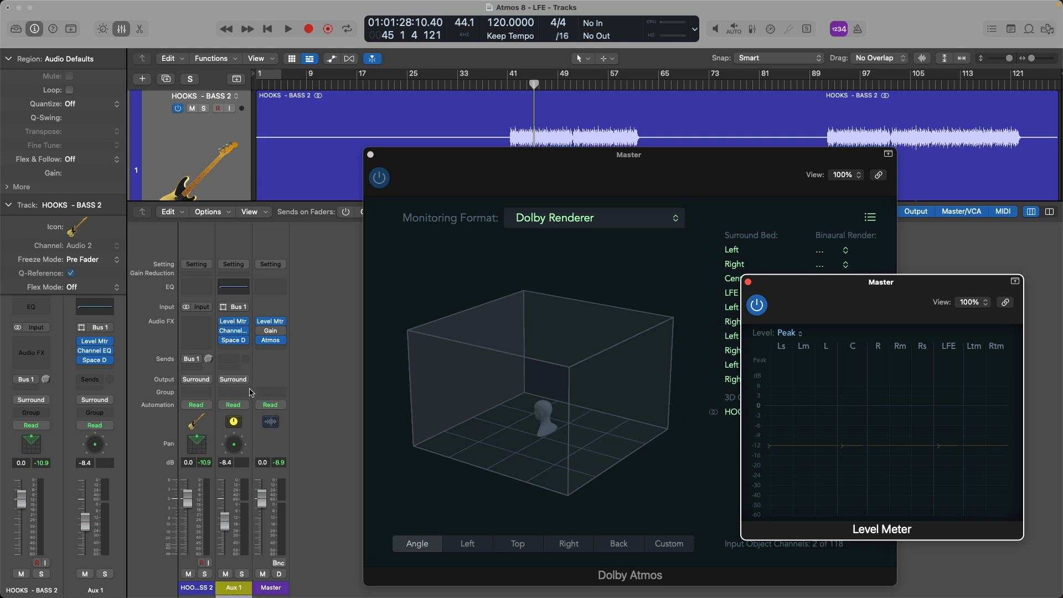
left_click(586, 178)
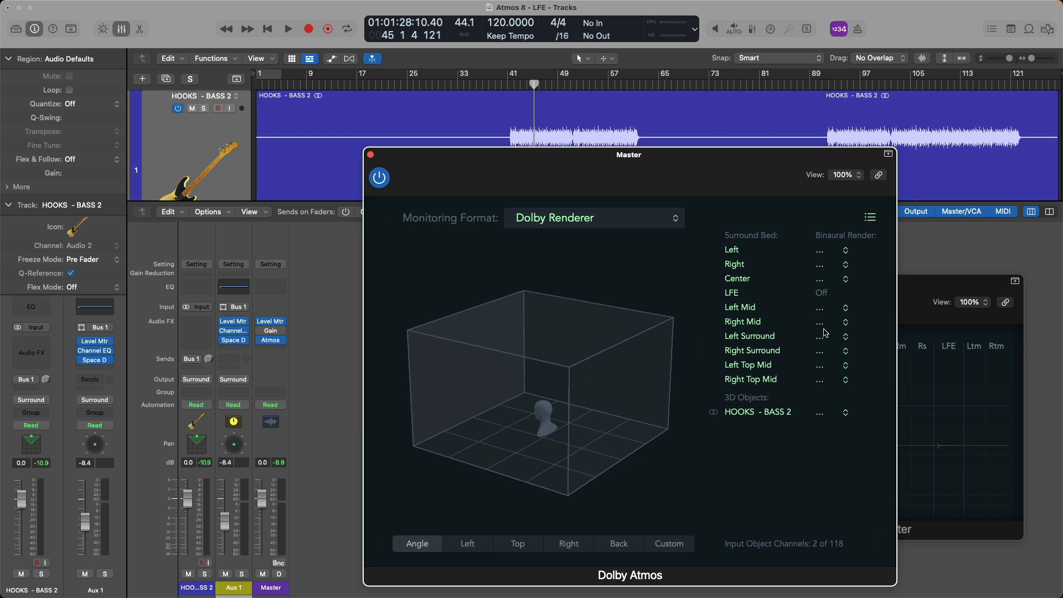
left_click(906, 306)
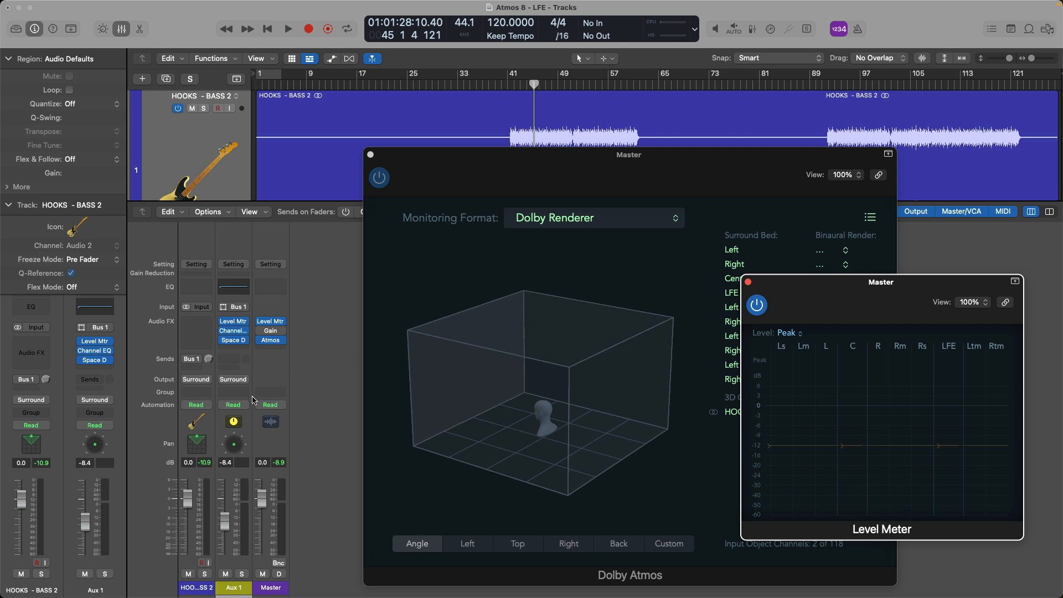
left_click(206, 450)
double_click(206, 450)
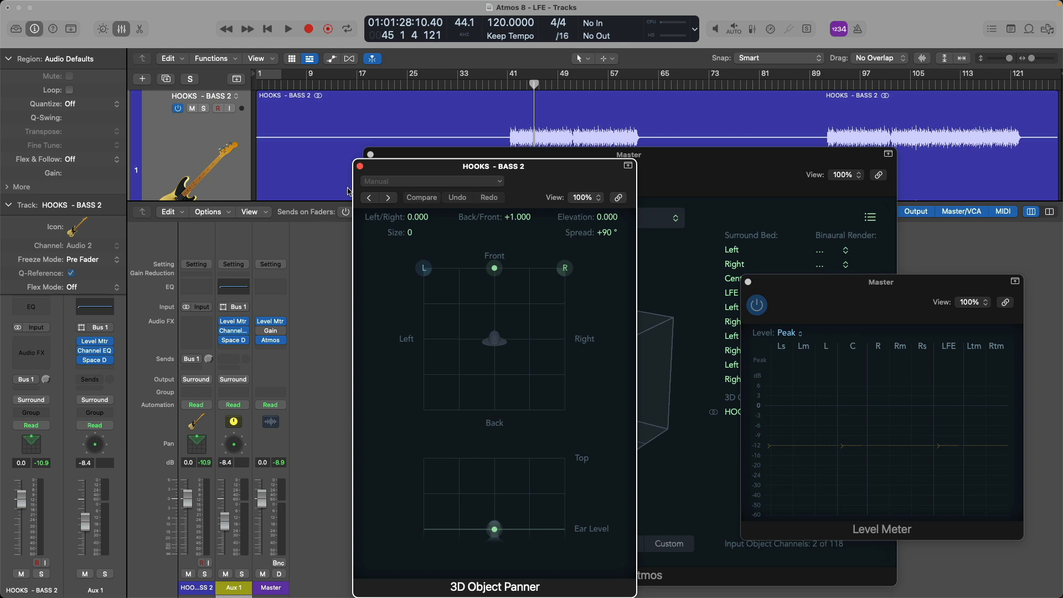
left_click(360, 166)
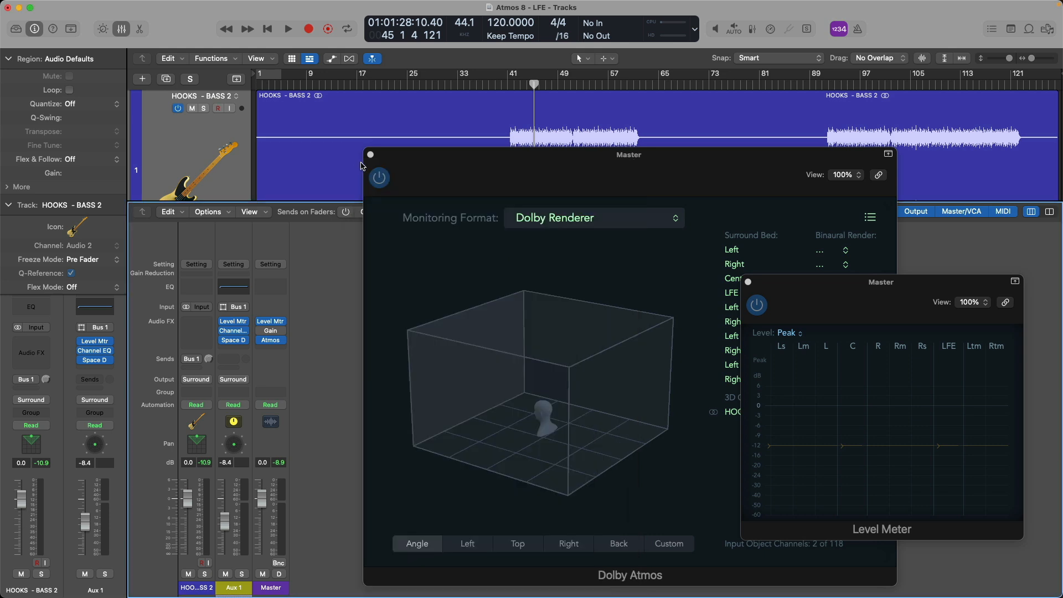
left_click(370, 154)
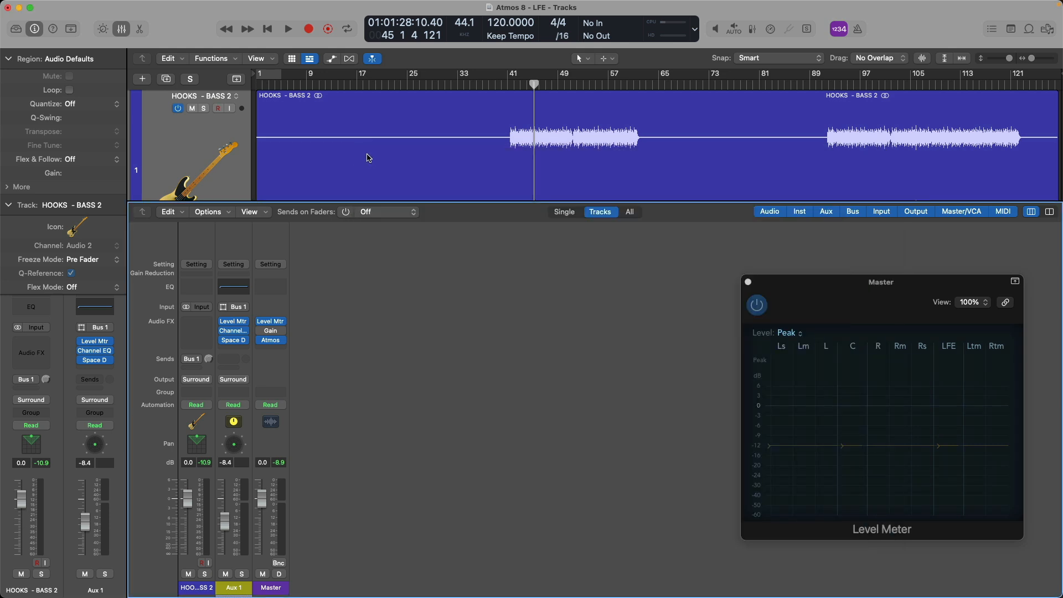
Add a Bus 2 send to the bass track, feeding a new aux
left_click(196, 367)
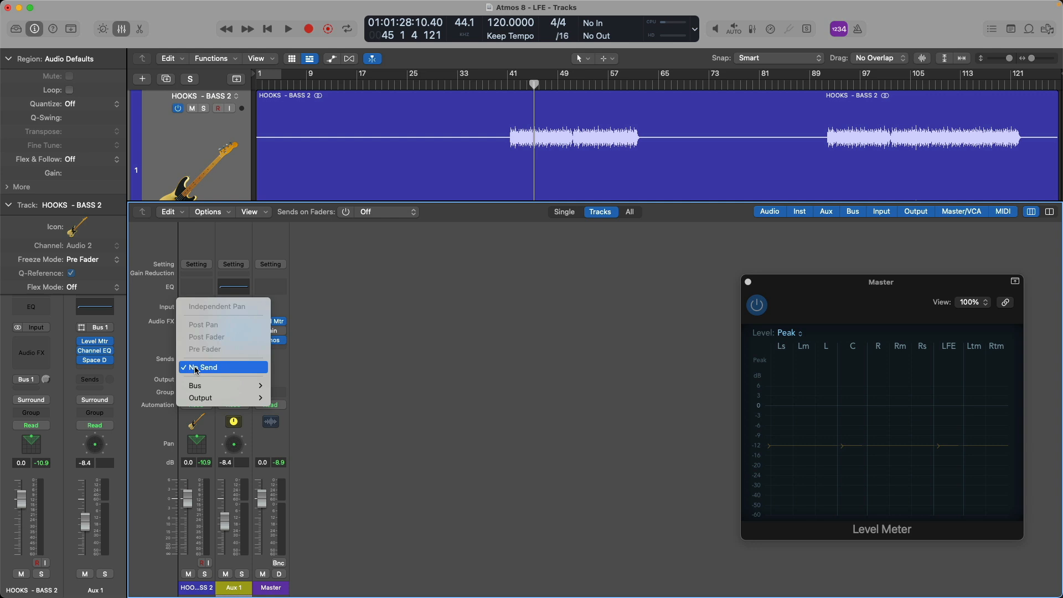
mouse_move(222, 385)
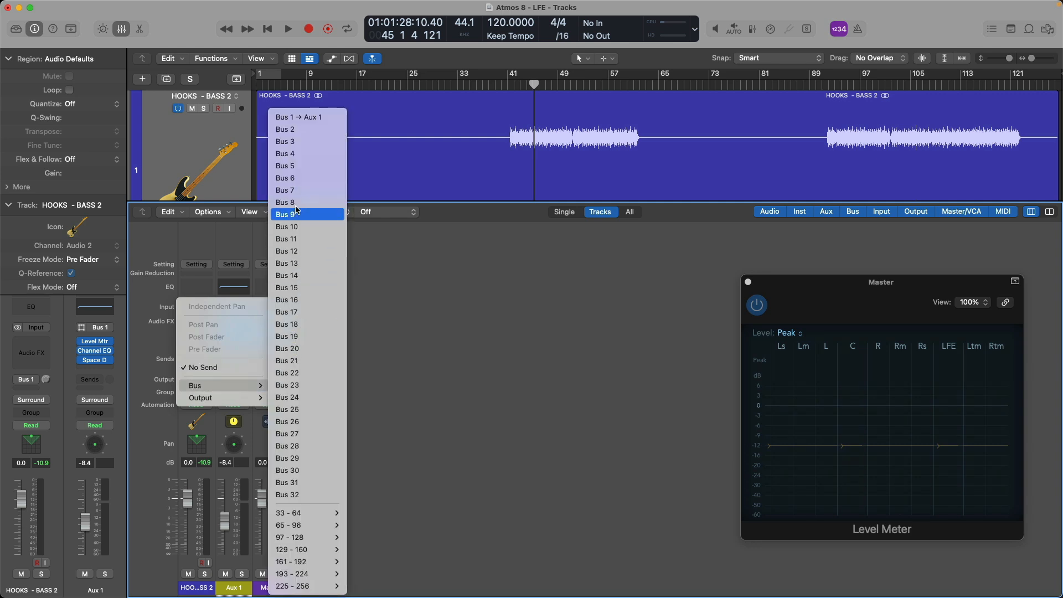
left_click(299, 130)
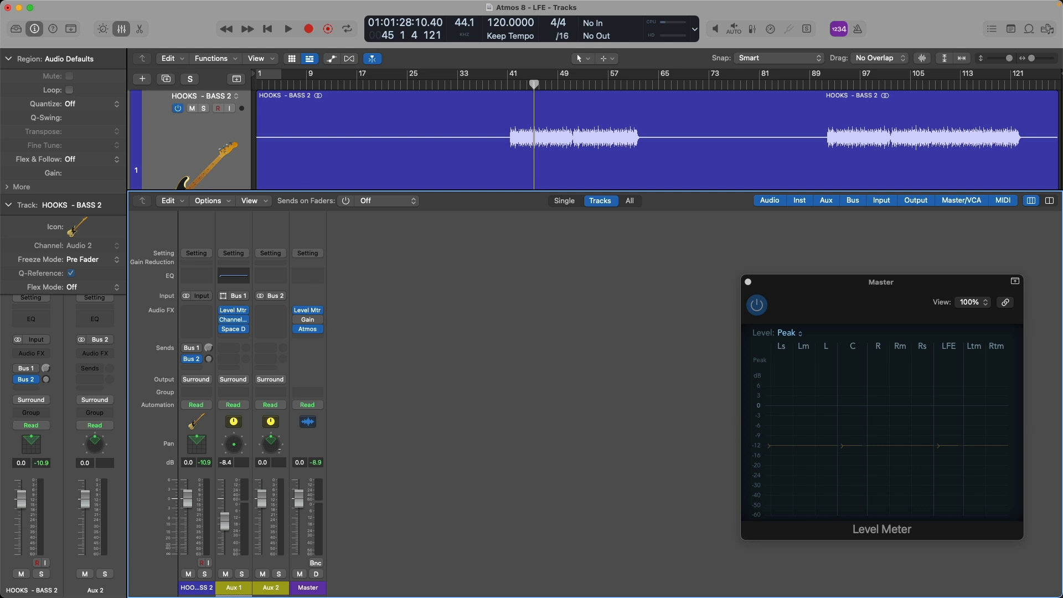
Turn off all the speakers in Aux 2's Surround Panner and reset its angle to 0.0°
double_click(276, 450)
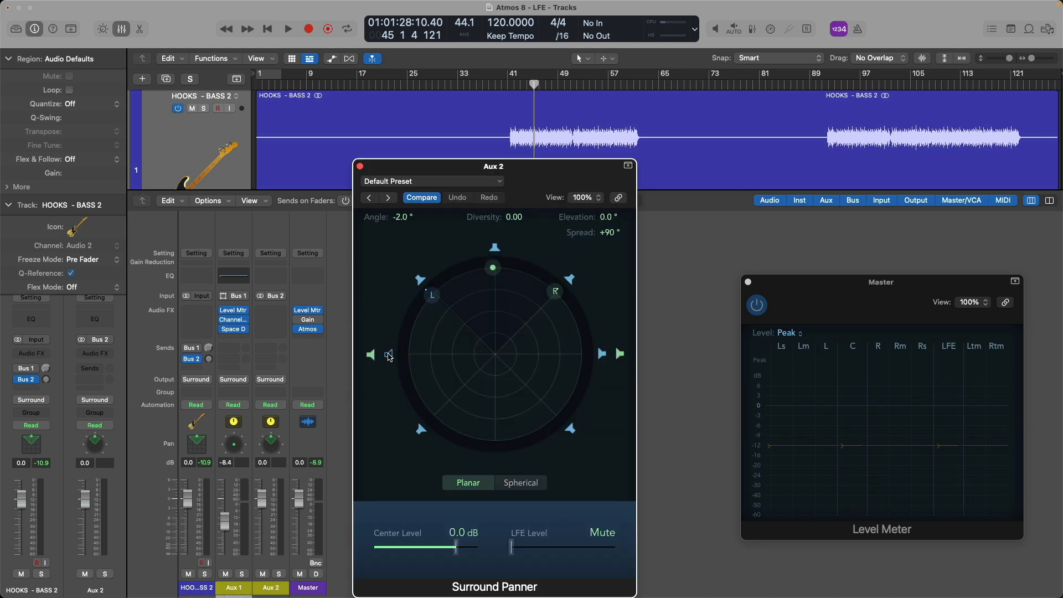
left_click(421, 280)
left_click(494, 248)
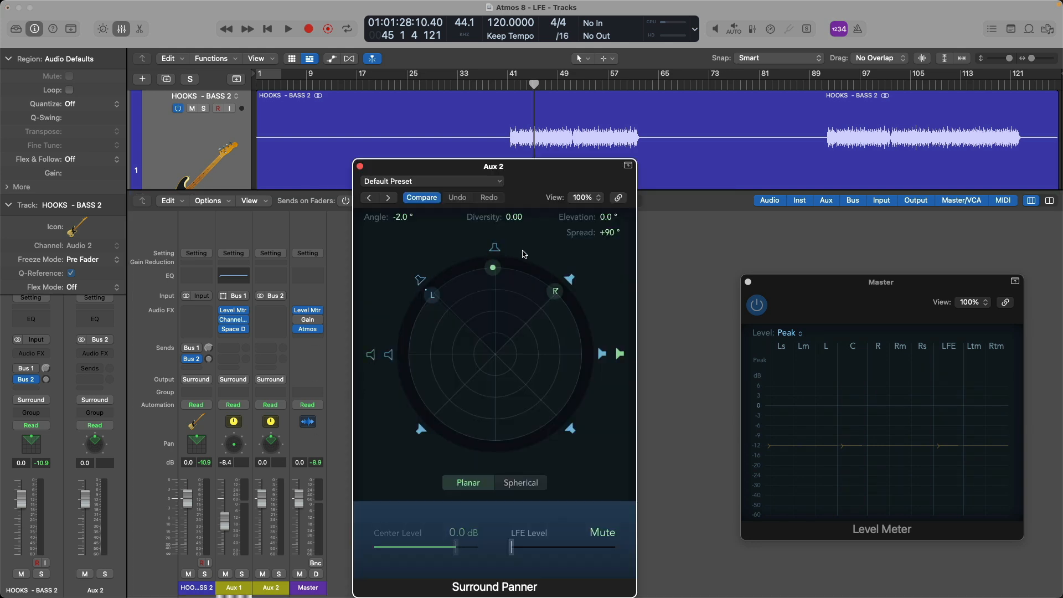
left_click(568, 278)
left_click(602, 353)
left_click(620, 354)
left_click(570, 432)
left_click(421, 431)
left_click(402, 217, "alt")
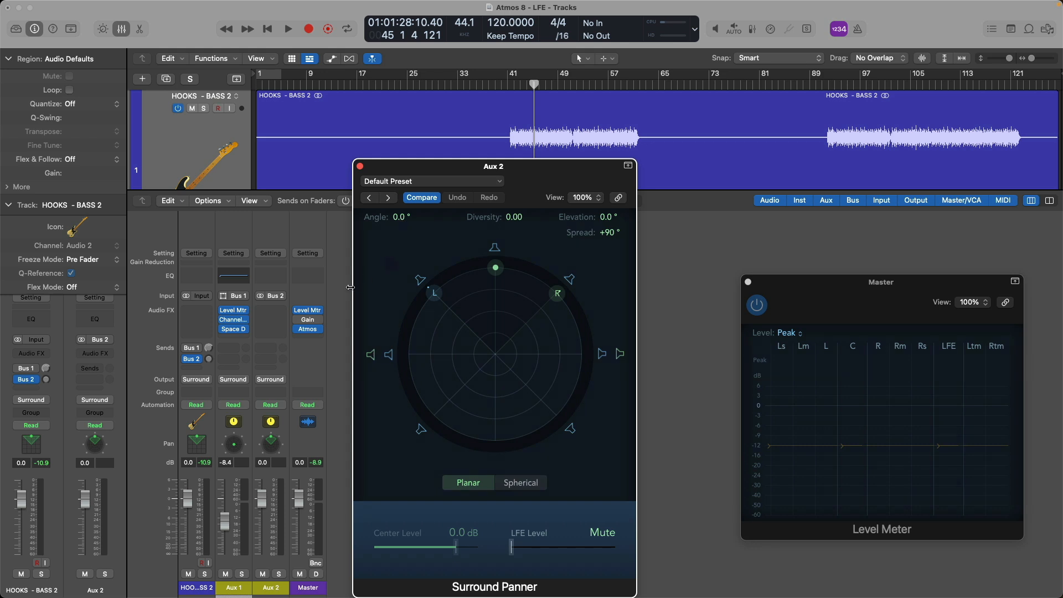
Reset the bass track's Bus 2 send to its default level and play the bass to check Aux 2 and the Master Level Meter
left_click(209, 359, "alt")
key("space")
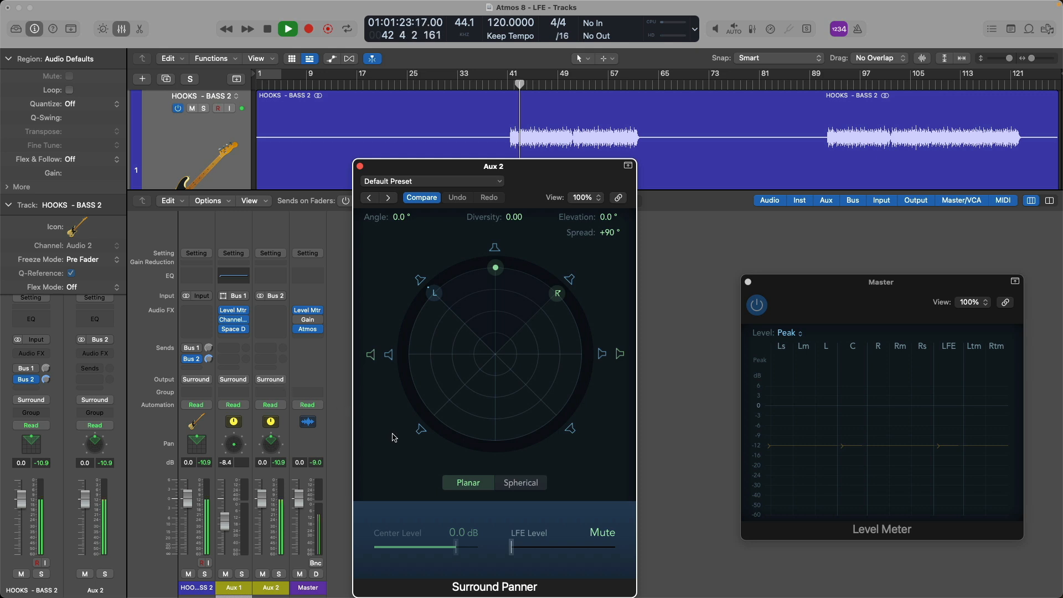
key("space")
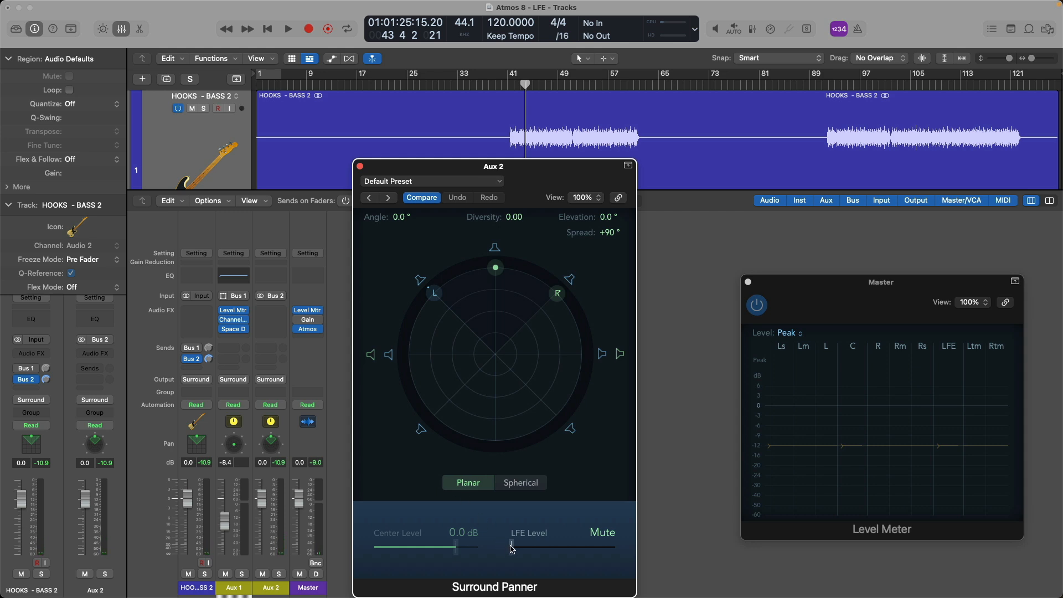
Raise the LFE Level in Aux 2's Surround Panner to -10.5 dB during bass playback
key("space")
left_click_drag(512, 549, 556, 538)
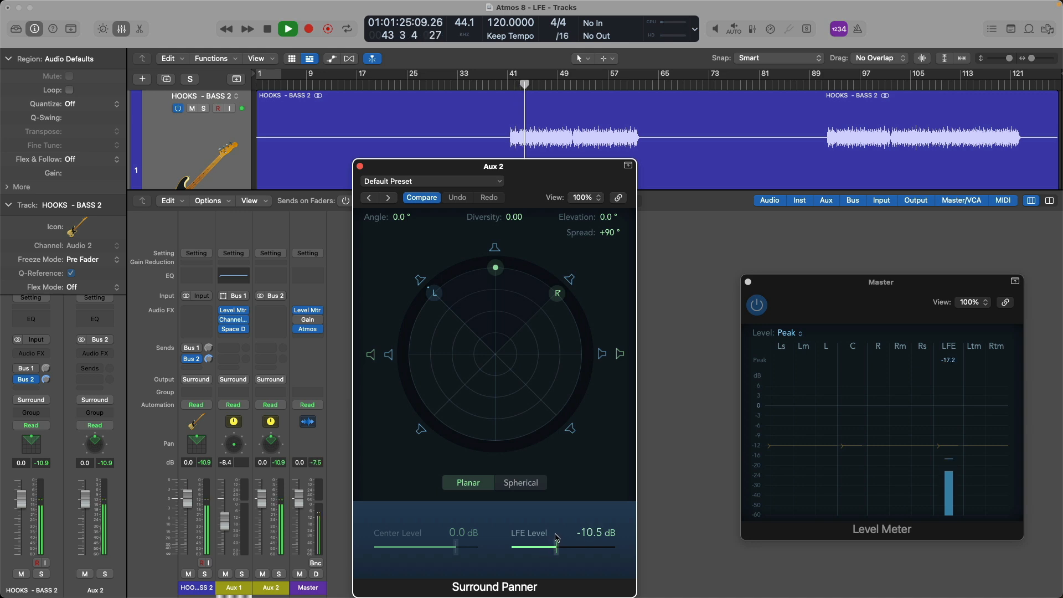
key("space")
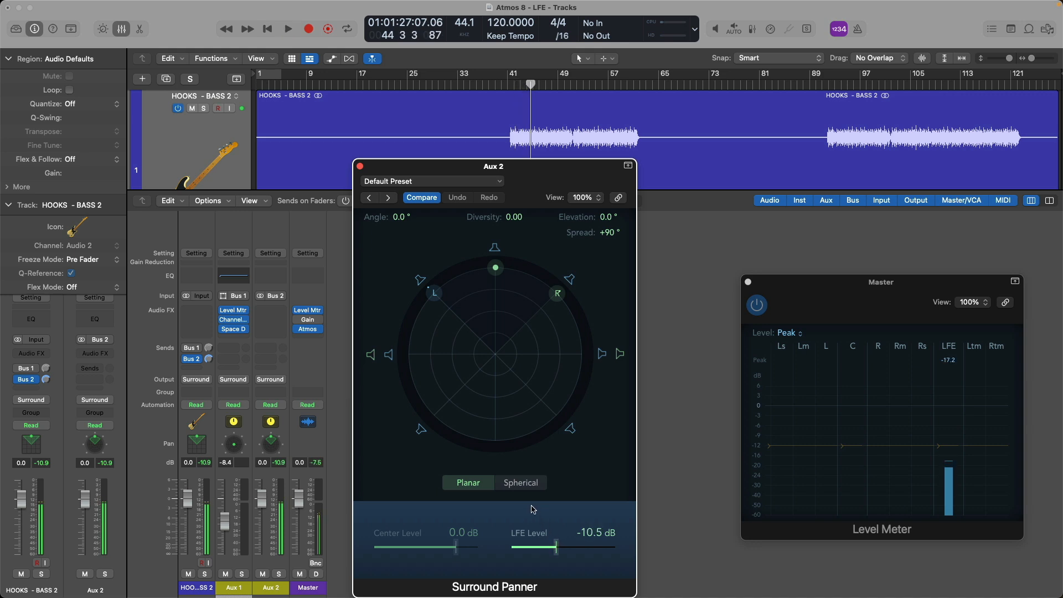